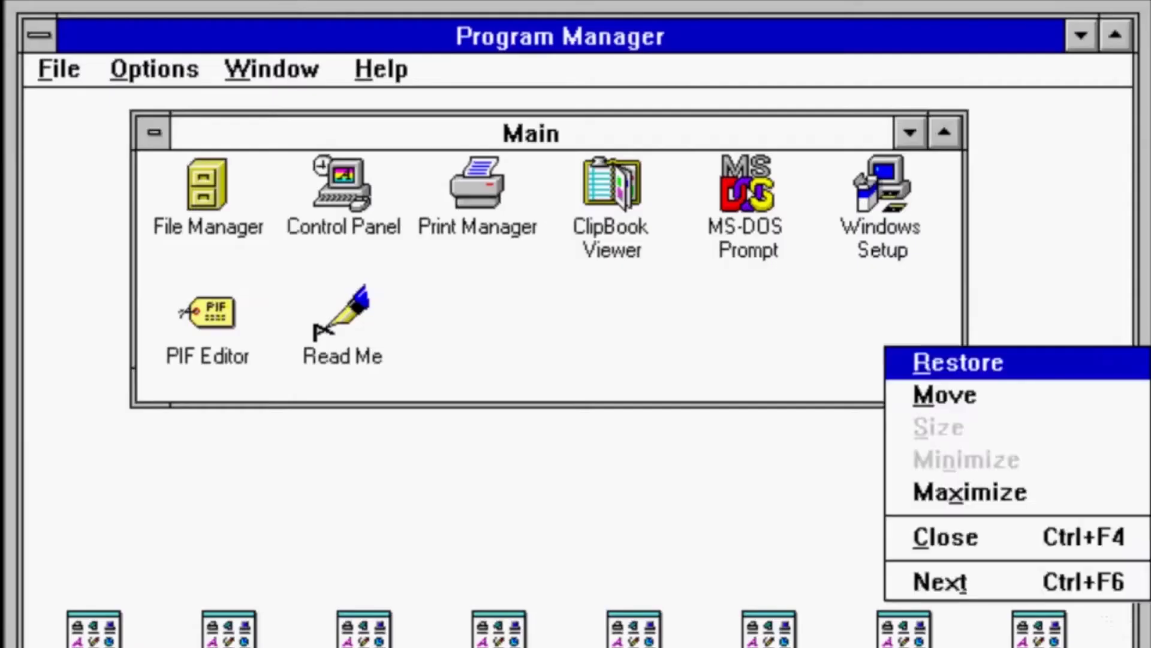
# - Launch Internet Explorer 5 on the MIT Win32s install page and follow the Pw1118.exe Download link
pyautogui.press('Return')
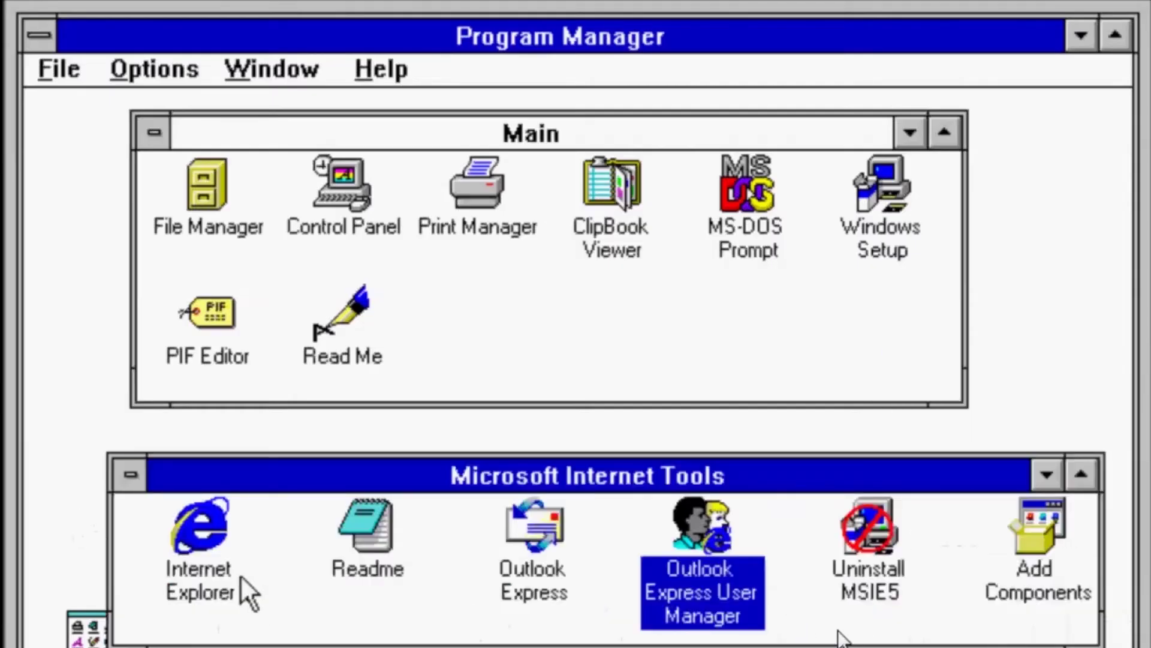
pyautogui.doubleClick(215, 567)
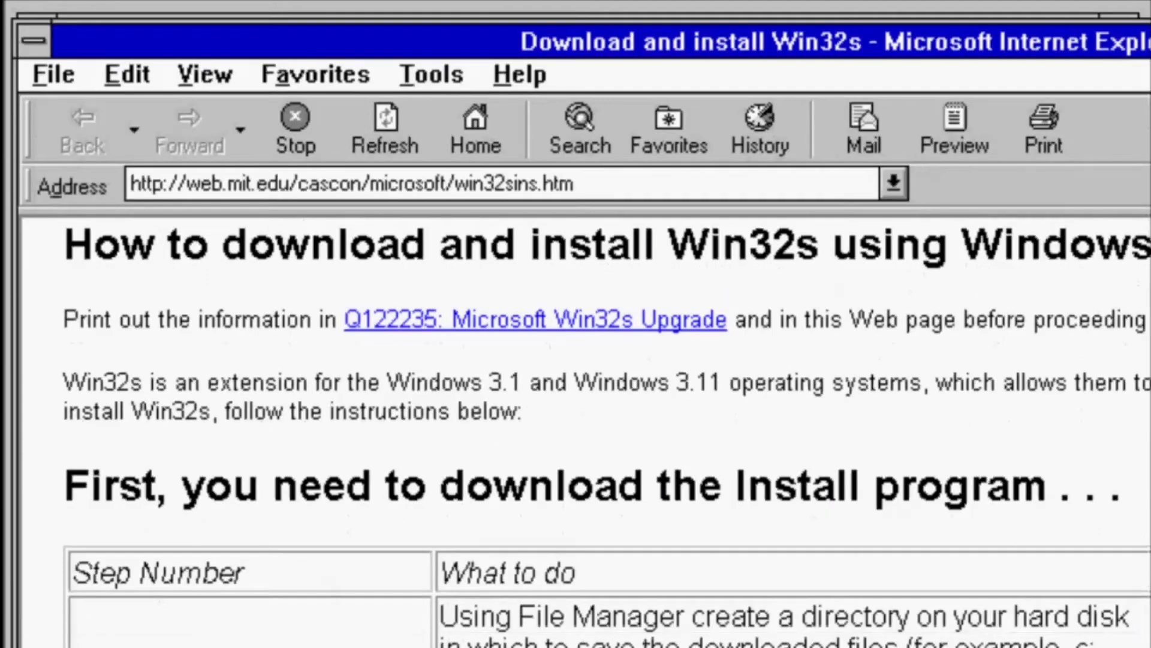
pyautogui.scroll(-12, 606, 438)
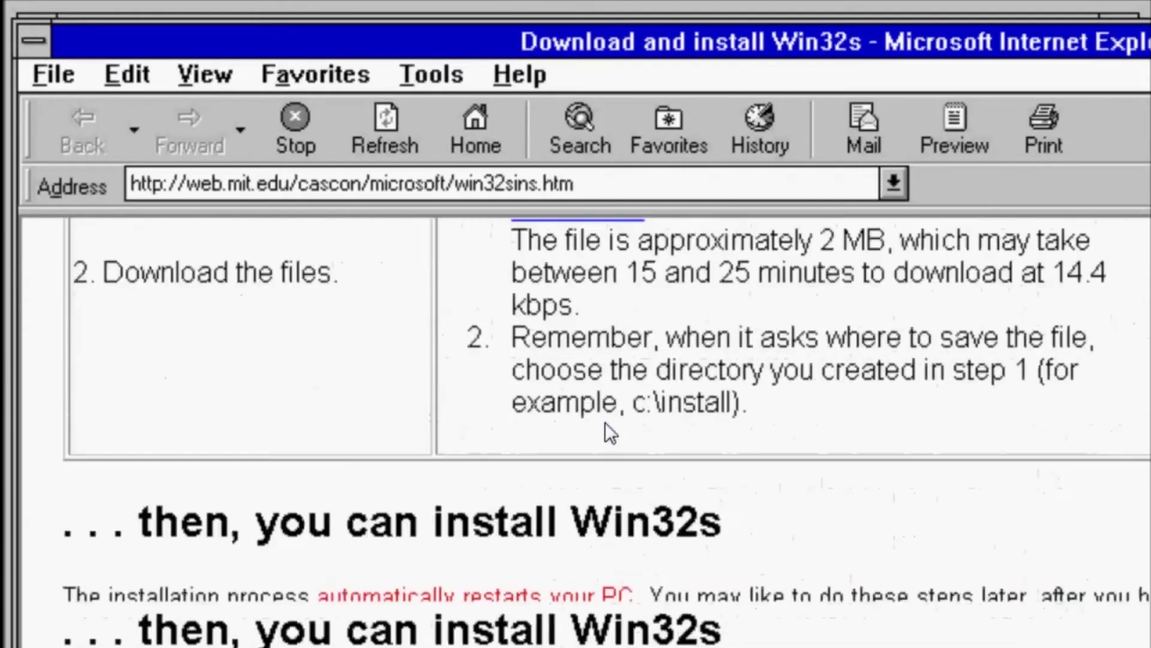
pyautogui.scroll(5, 654, 367)
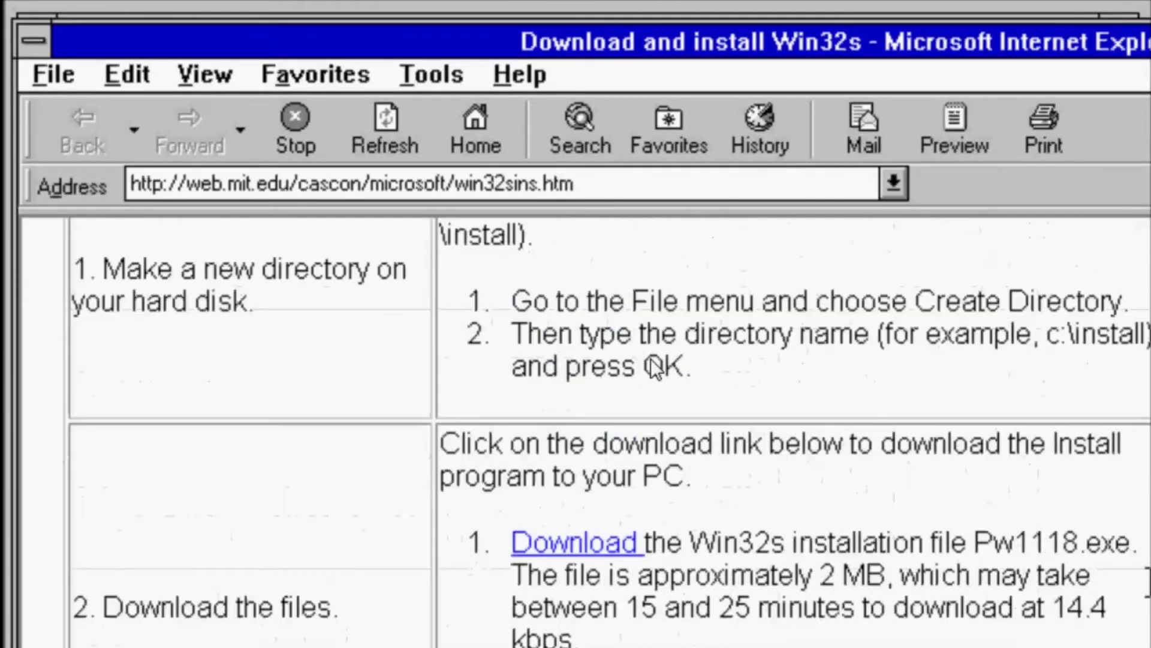
pyautogui.click(613, 541)
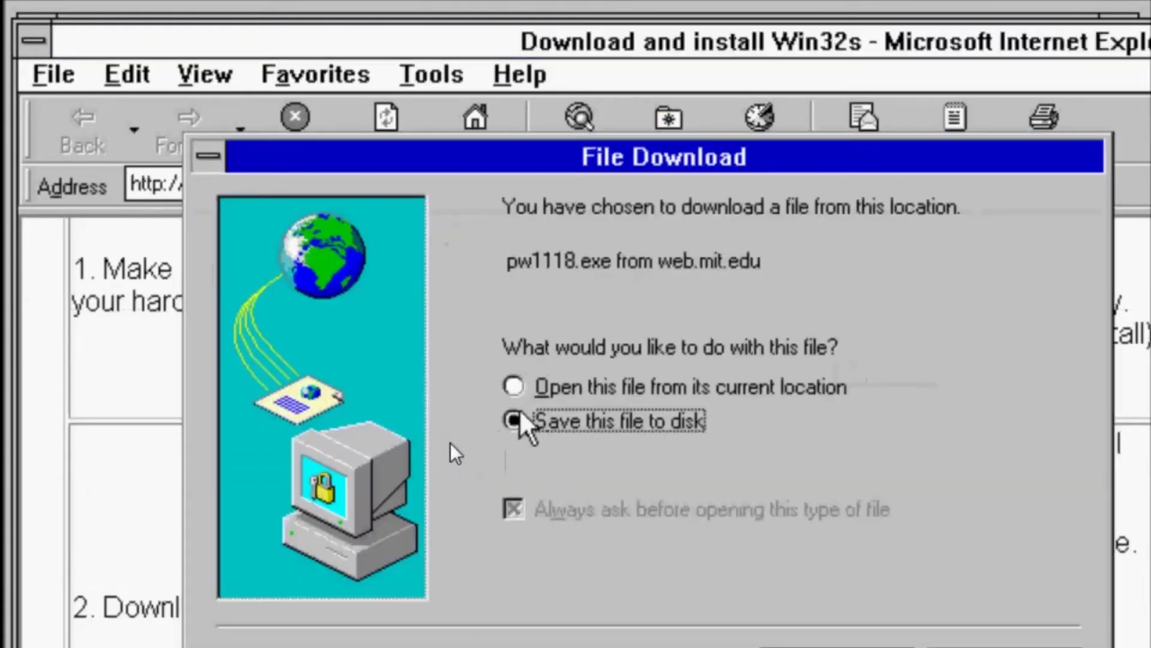
# - Save pw1118.exe to disk in C:\TEMP and dismiss the download-complete message
pyautogui.press('Return')
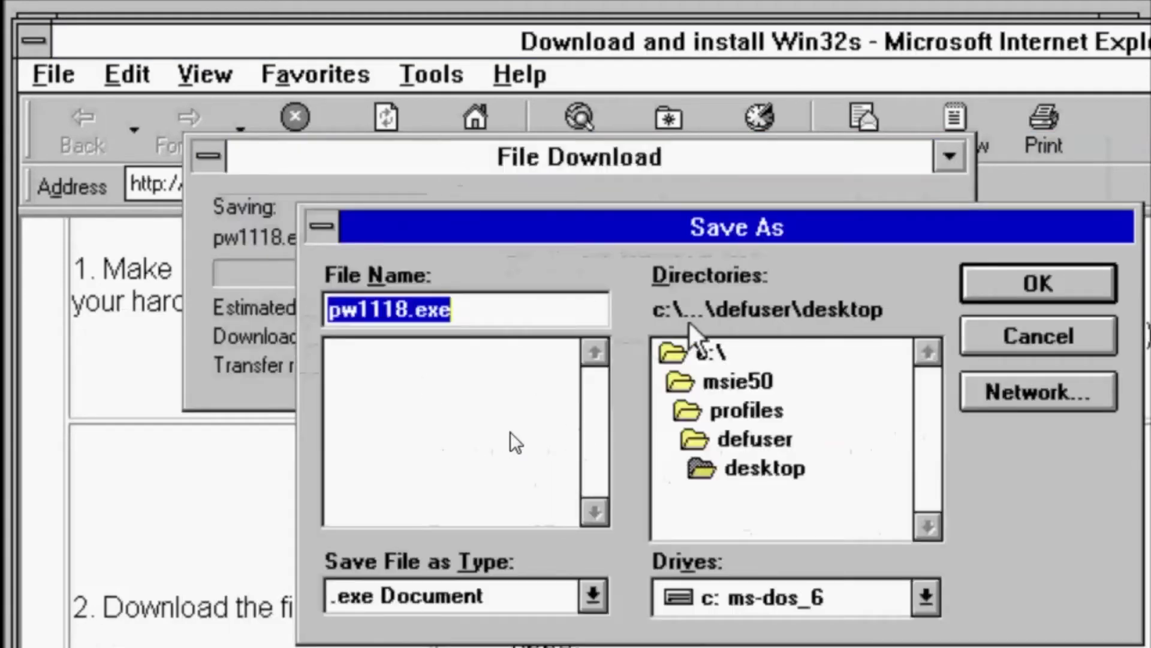
pyautogui.doubleClick(695, 353)
pyautogui.click(928, 526)
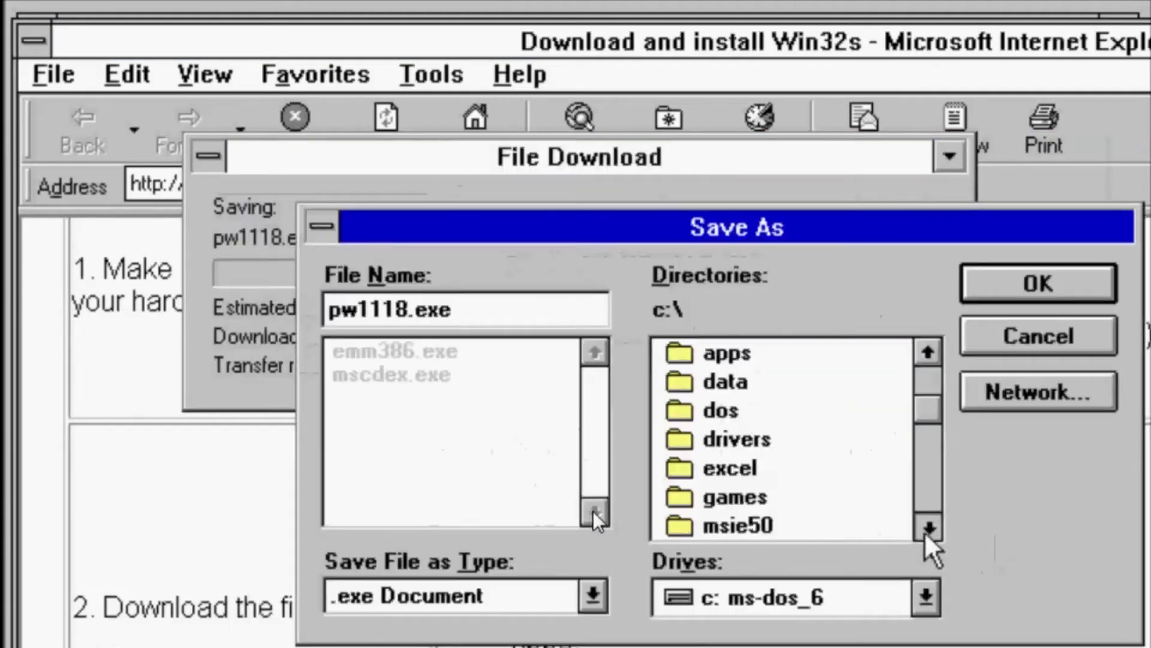
pyautogui.click(928, 526)
pyautogui.click(927, 526)
pyautogui.click(928, 526)
pyautogui.doubleClick(771, 498)
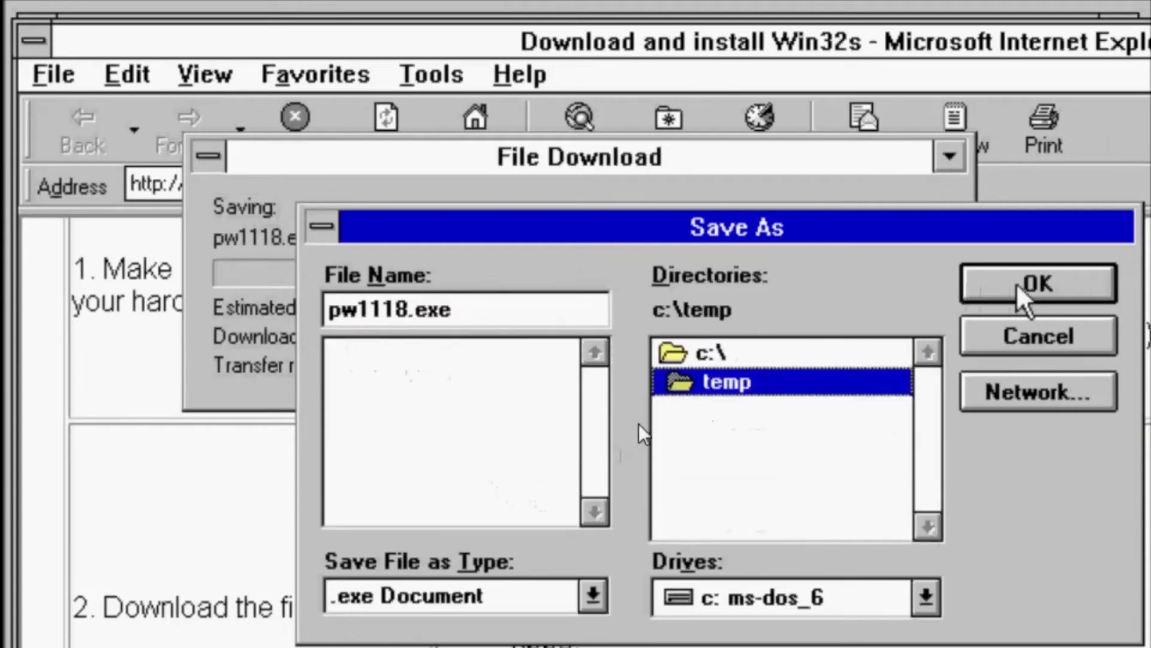
pyautogui.click(1039, 286)
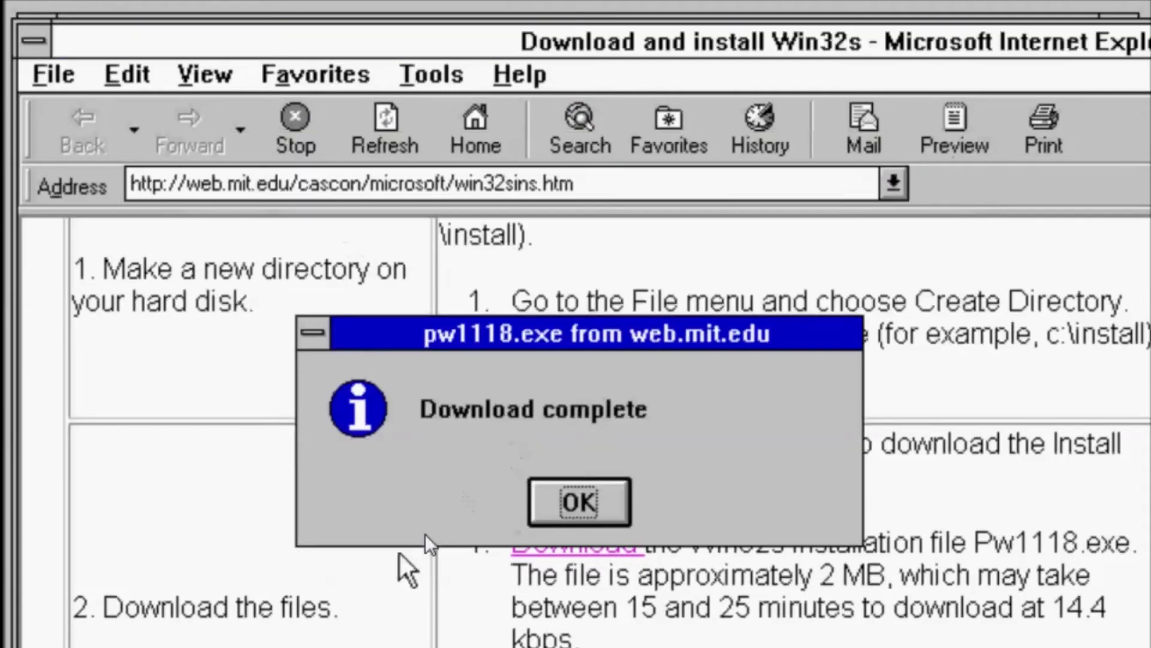
pyautogui.press('Return')
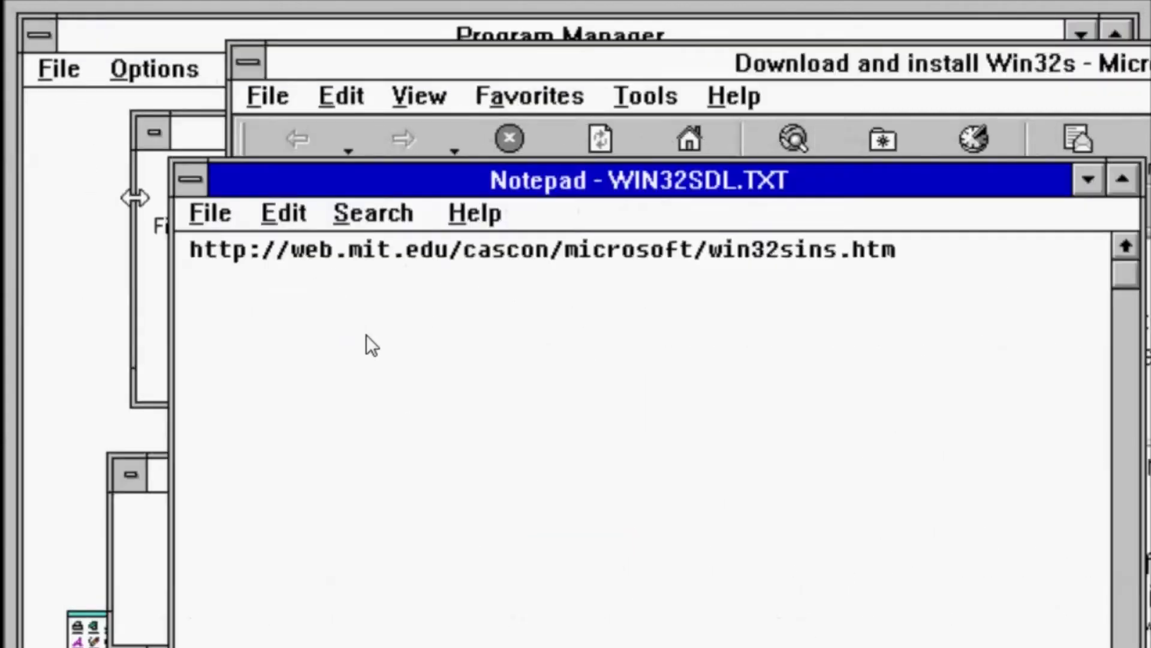
# - Run pw1118.exe from C:\TEMP in File Manager to extract it, then launch the extracted setup.exe
pyautogui.click(150, 247)
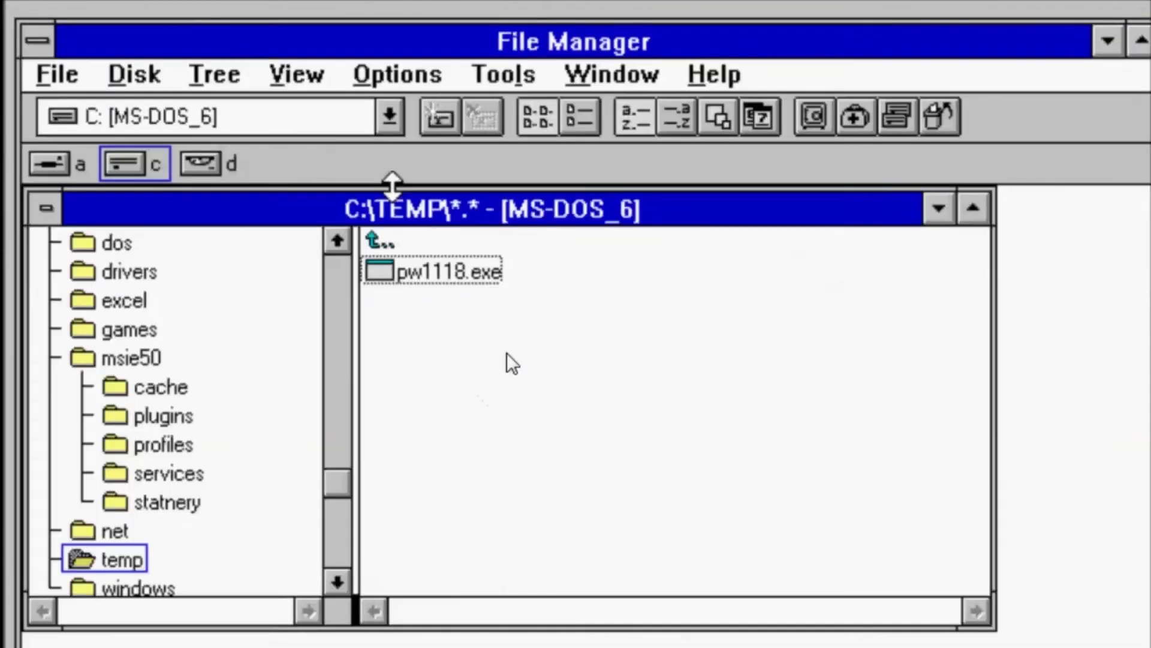
pyautogui.click(420, 275)
pyautogui.doubleClick(416, 204)
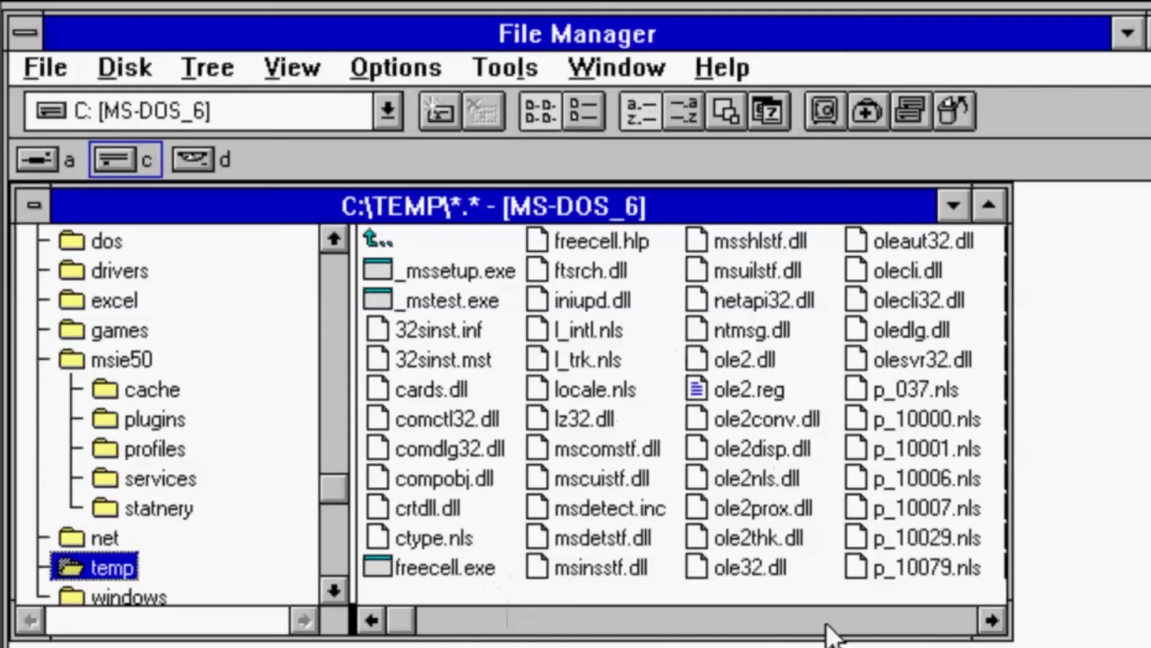
pyautogui.click(992, 620)
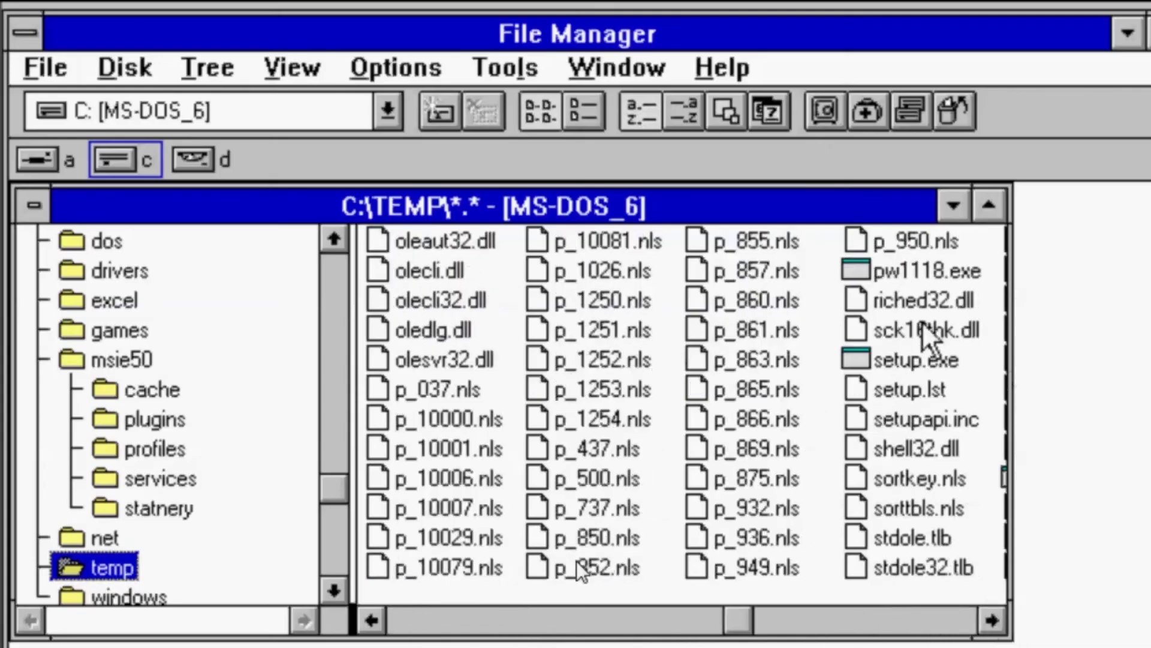
pyautogui.doubleClick(917, 360)
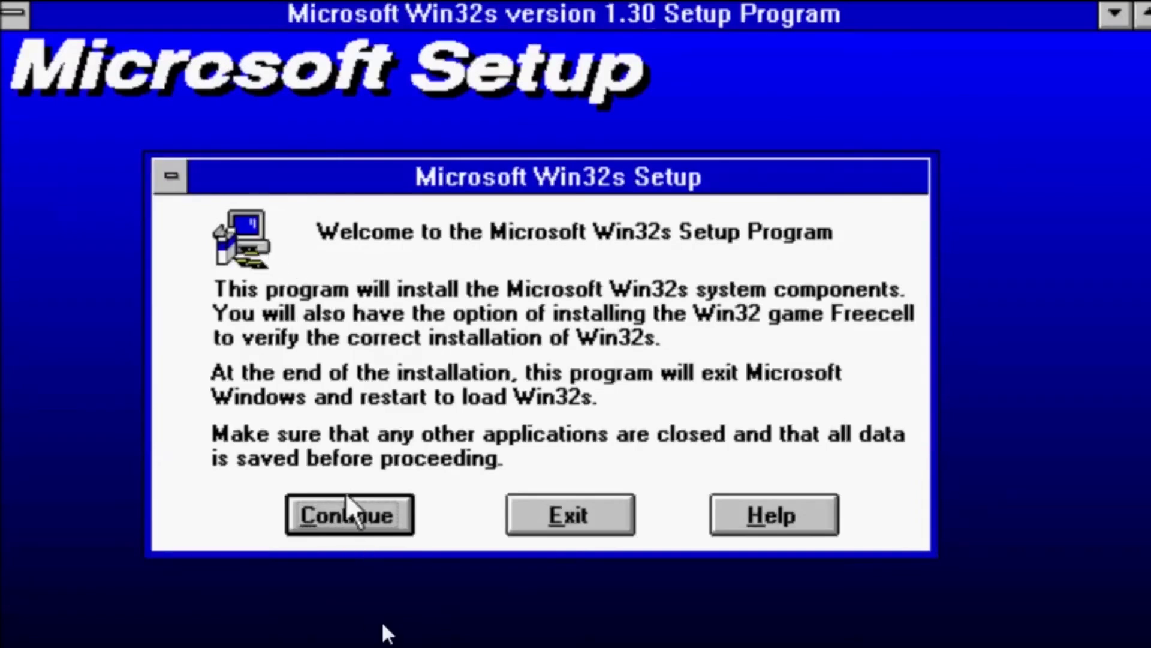
# - Complete Win32s setup with Freecell in C:\WIN32APP\FREECELL, then resize the new Win32 Applications group
pyautogui.click(352, 506)
pyautogui.click(420, 506)
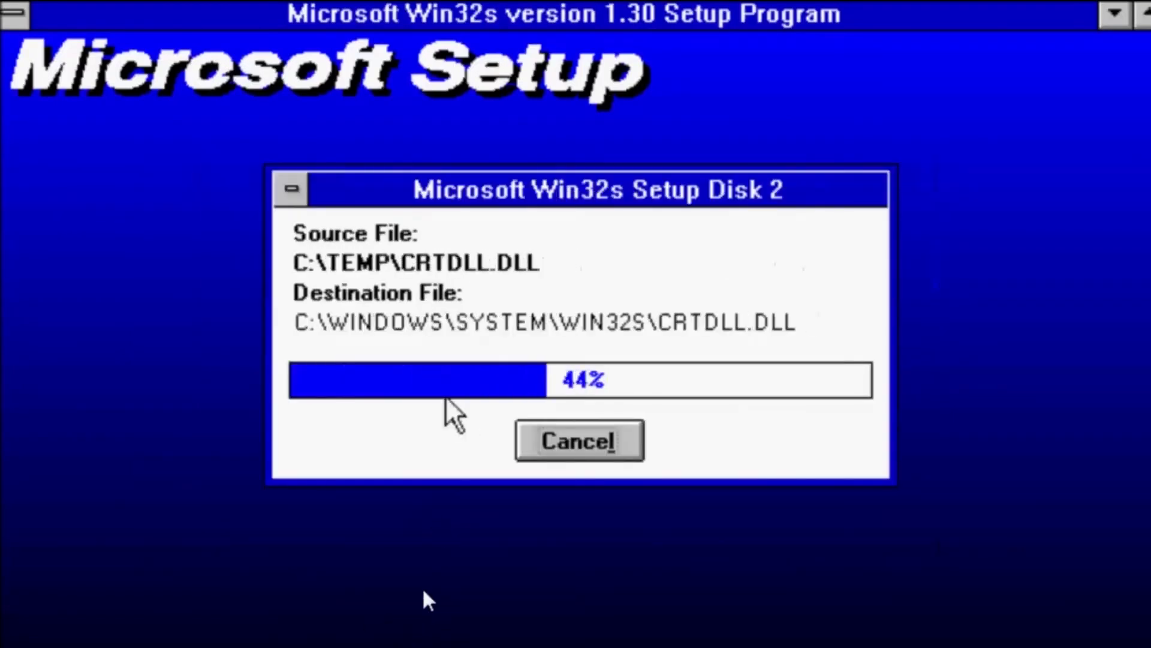
pyautogui.click(591, 513)
pyautogui.click(427, 521)
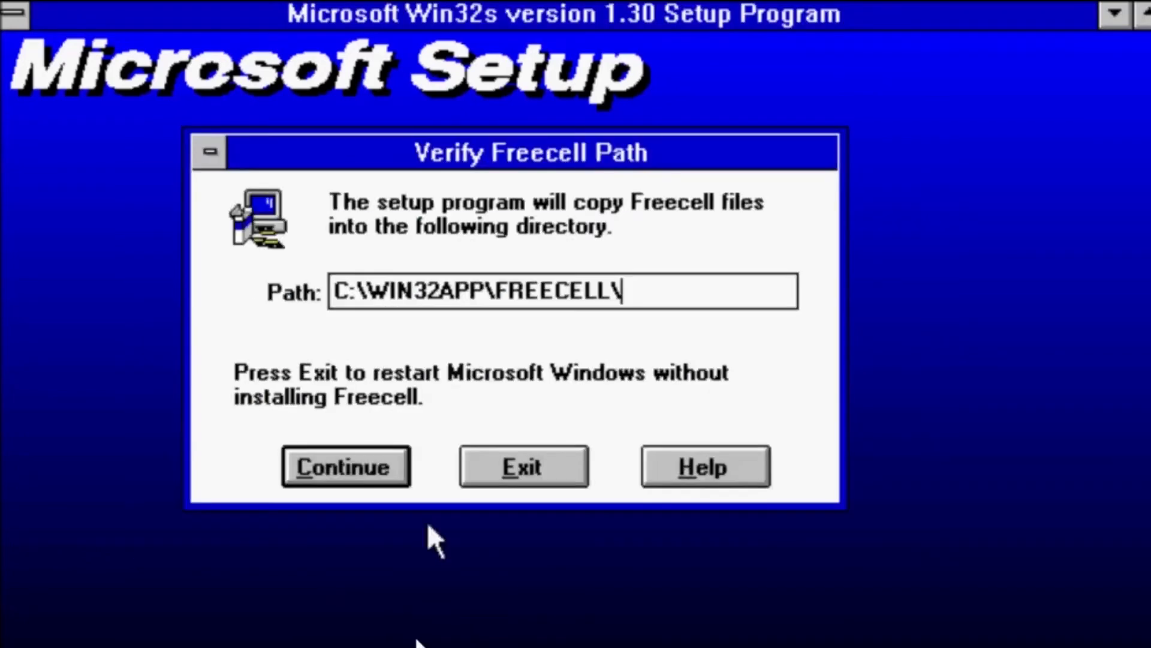
pyautogui.click(334, 474)
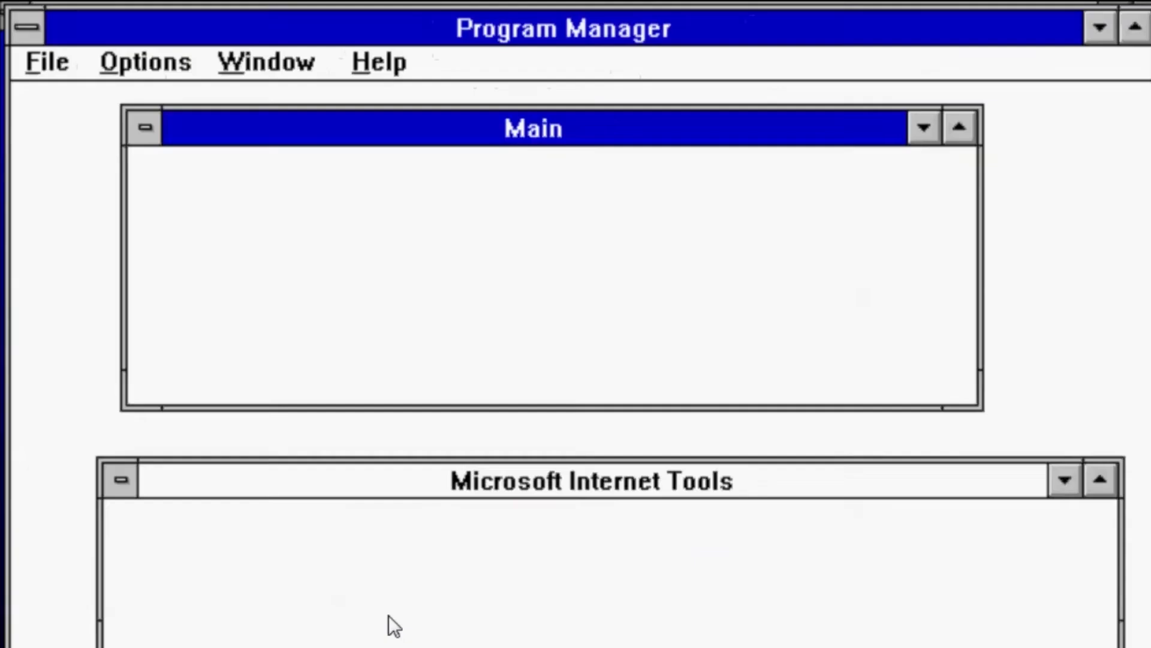
pyautogui.click(591, 510)
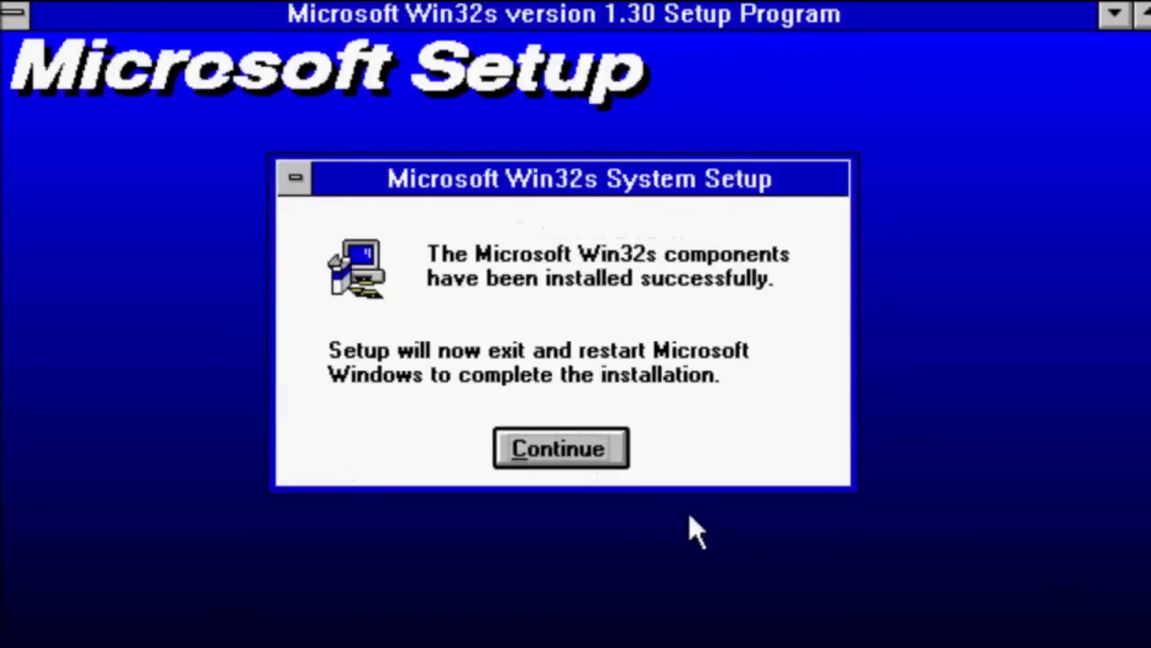
pyautogui.click(547, 450)
pyautogui.moveTo(1065, 641); pyautogui.dragTo(711, 491)
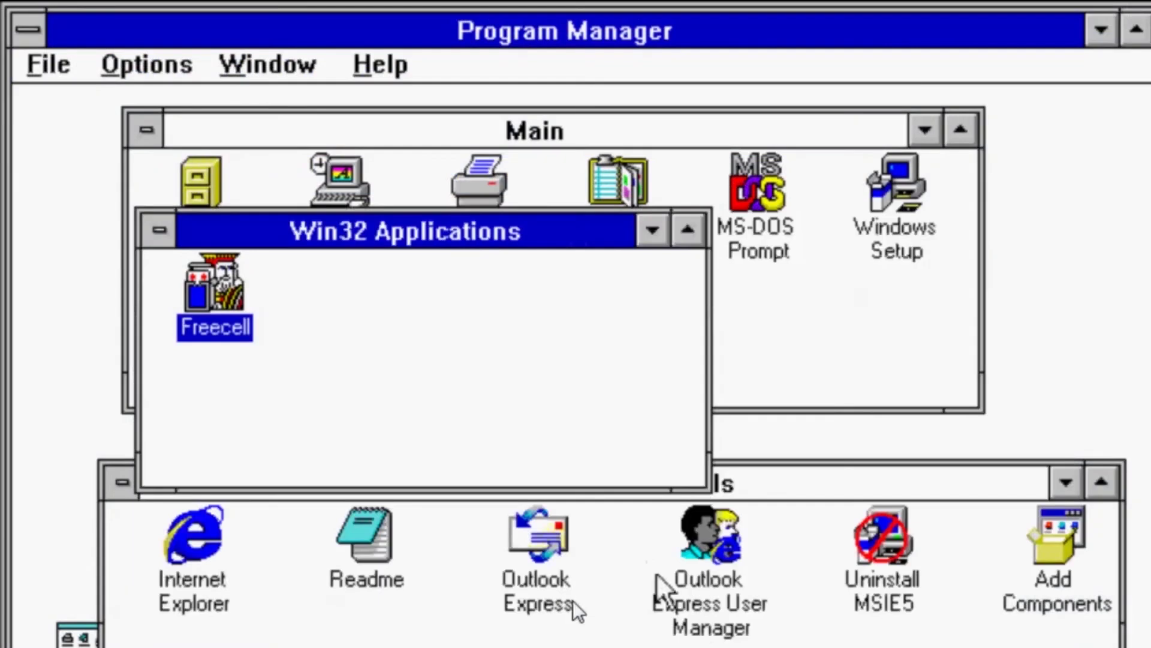
# - Move the Win32 Applications group aside, launch FreeCell to test Win32s, then exit it via Game > Exit
pyautogui.moveTo(396, 237); pyautogui.dragTo(775, 368)
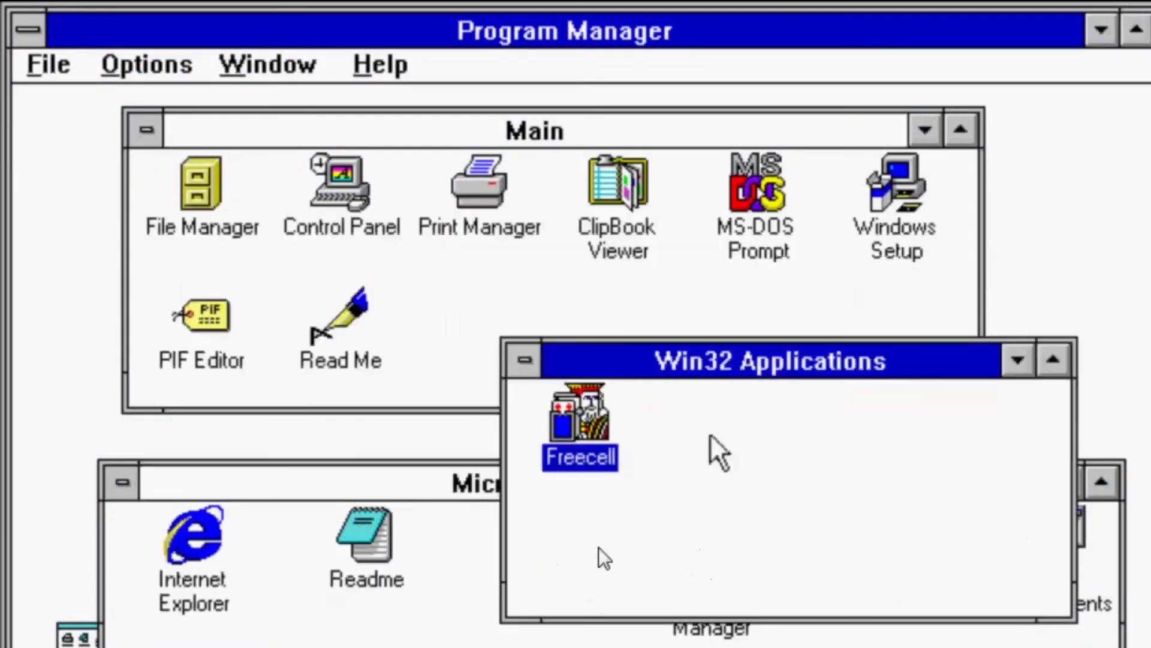
pyautogui.doubleClick(602, 429)
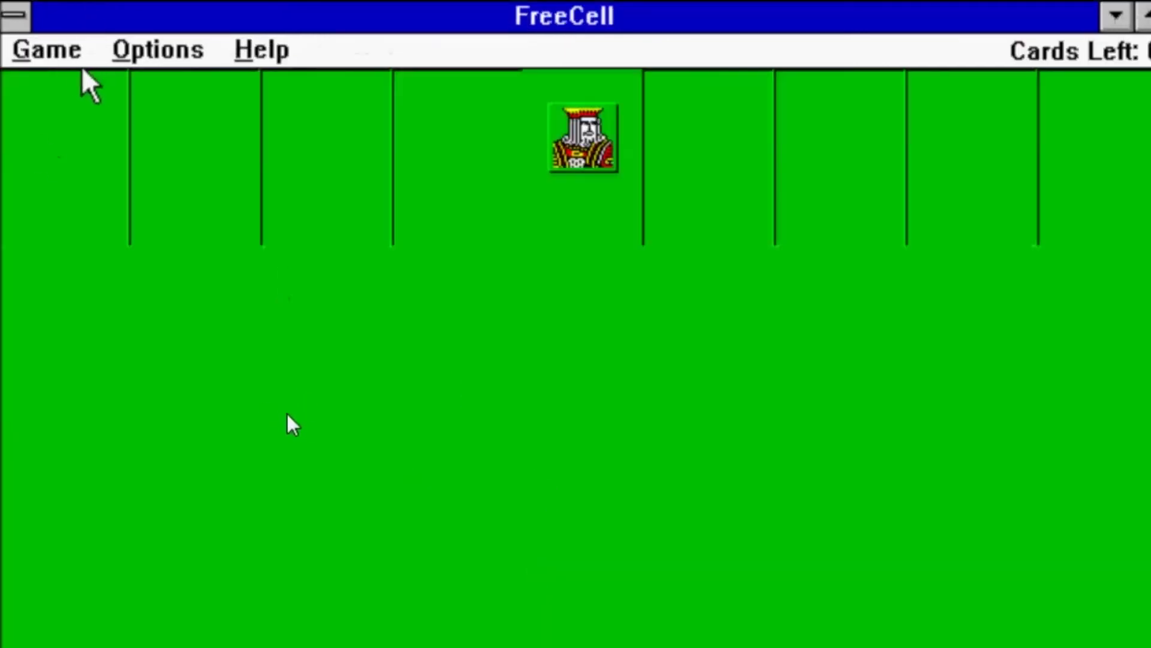
pyautogui.click(69, 57)
pyautogui.click(62, 217)
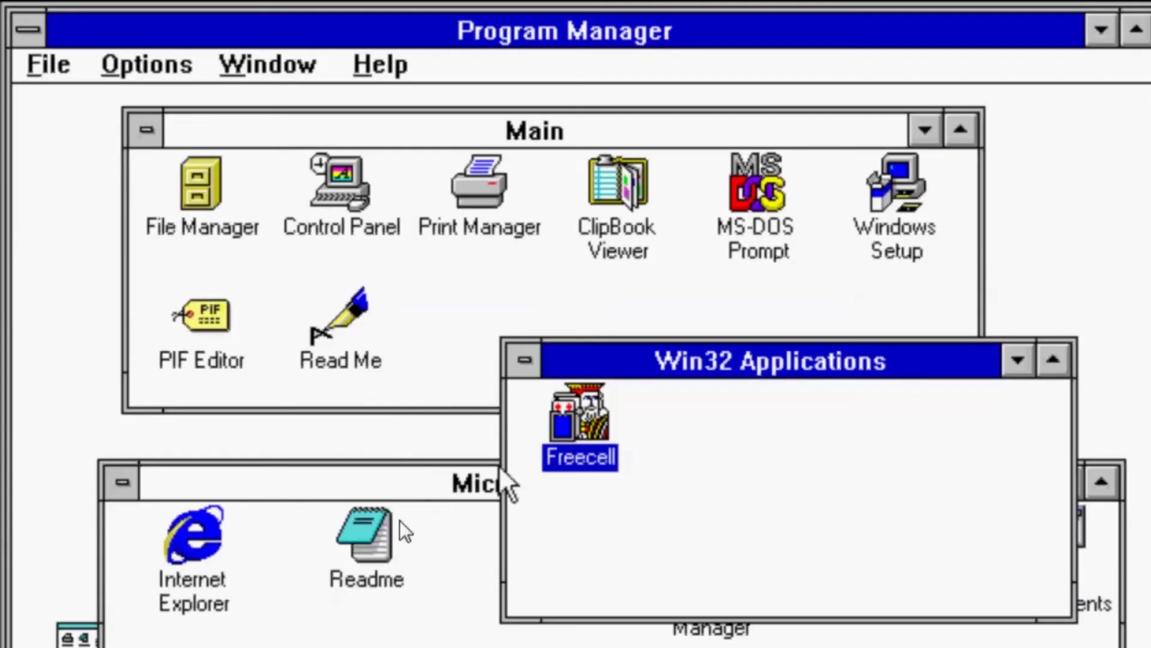
# - Run calc.exe from drive A in File Manager, then minimize File Manager to reveal Program Manager
pyautogui.doubleClick(210, 193)
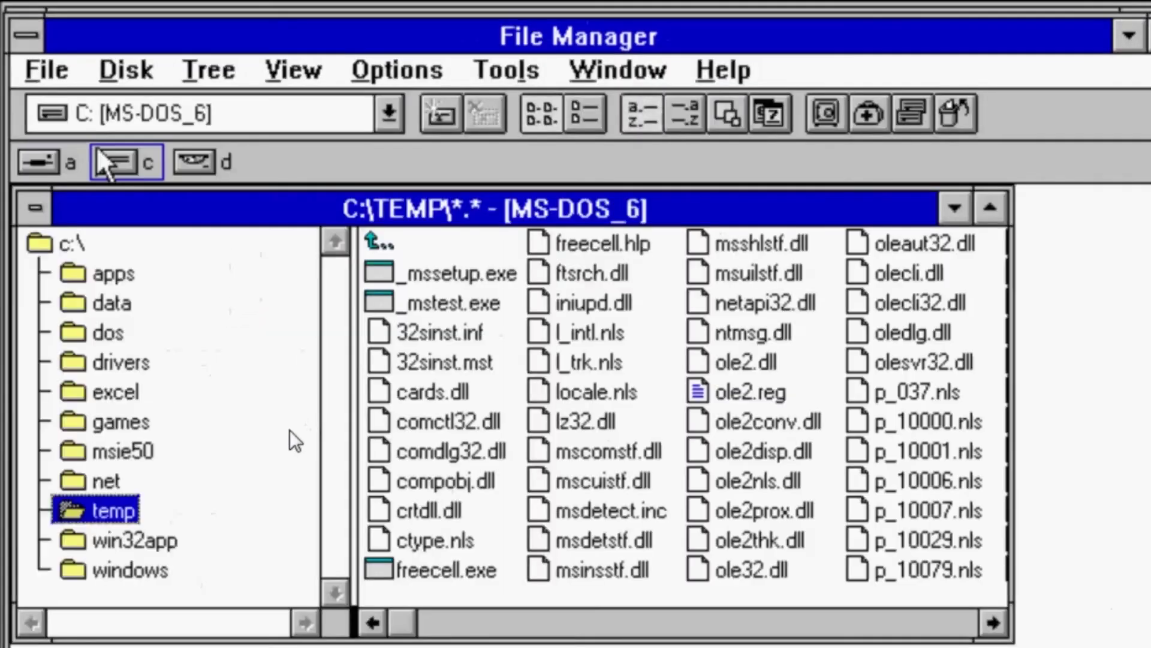
pyautogui.click(58, 171)
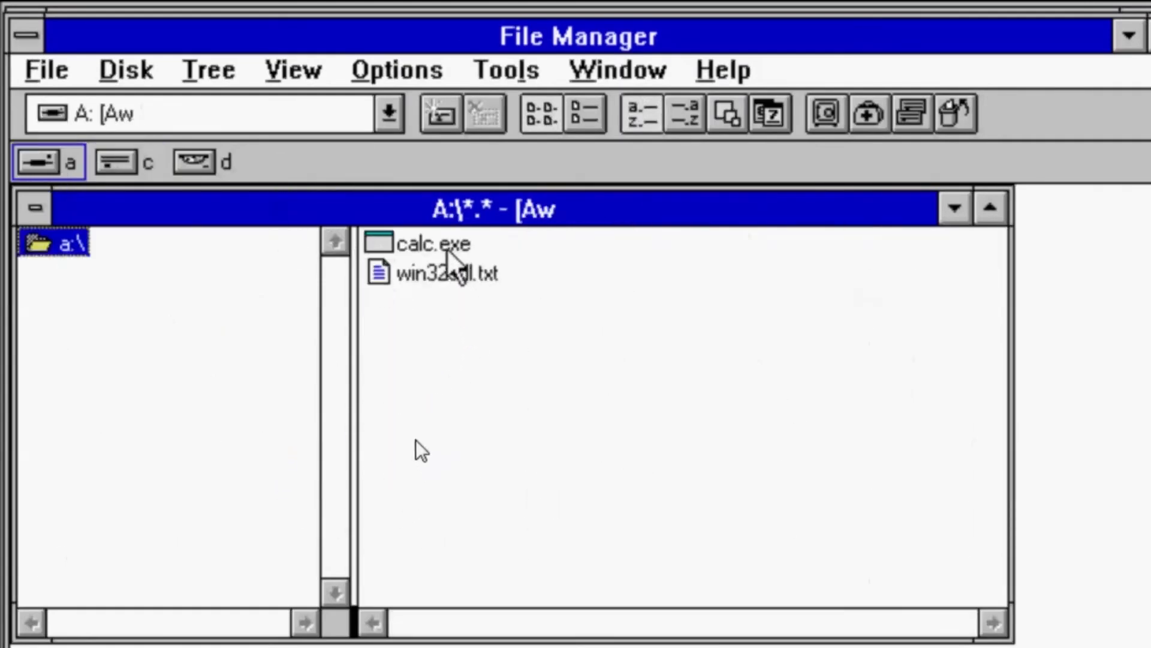
pyautogui.doubleClick(449, 251)
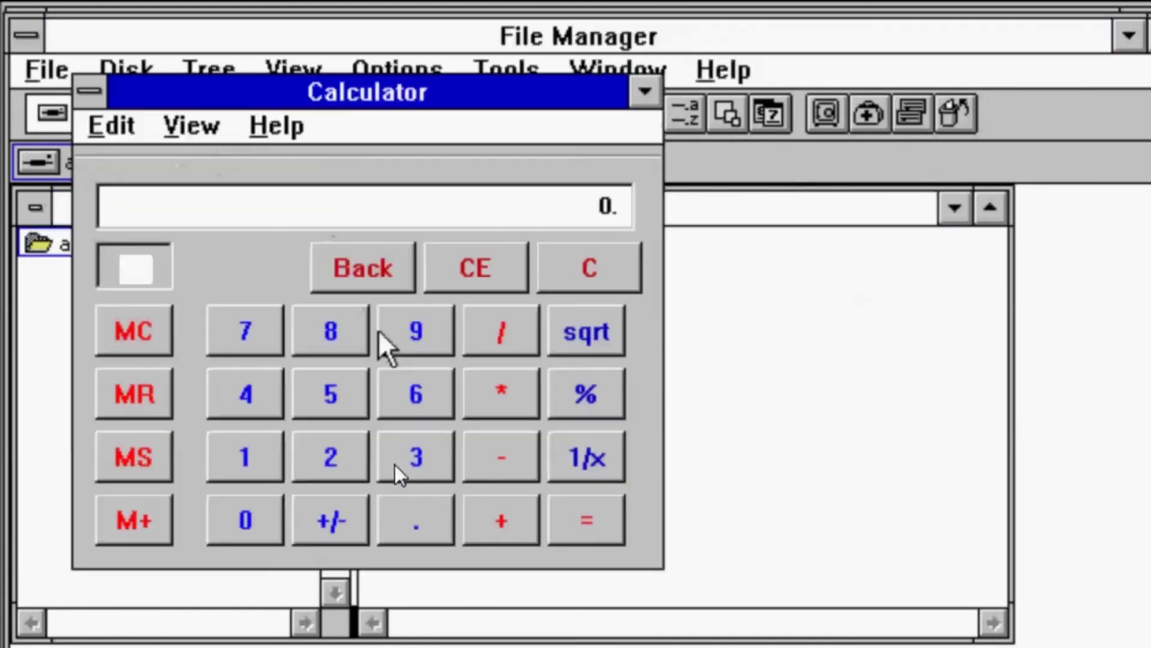
pyautogui.click(763, 314)
pyautogui.click(1129, 34)
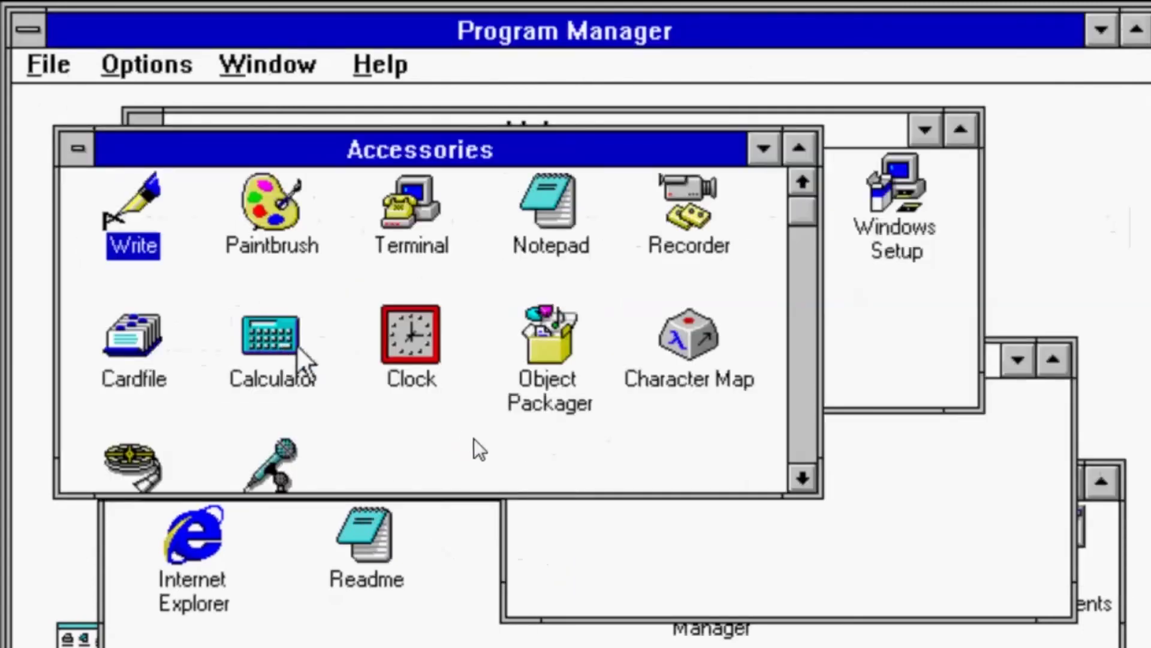
# - Open the Accessories Calculator and arrange it side by side with the drive-A Calculator
pyautogui.doubleClick(296, 351)
pyautogui.moveTo(447, 228); pyautogui.dragTo(170, 141)
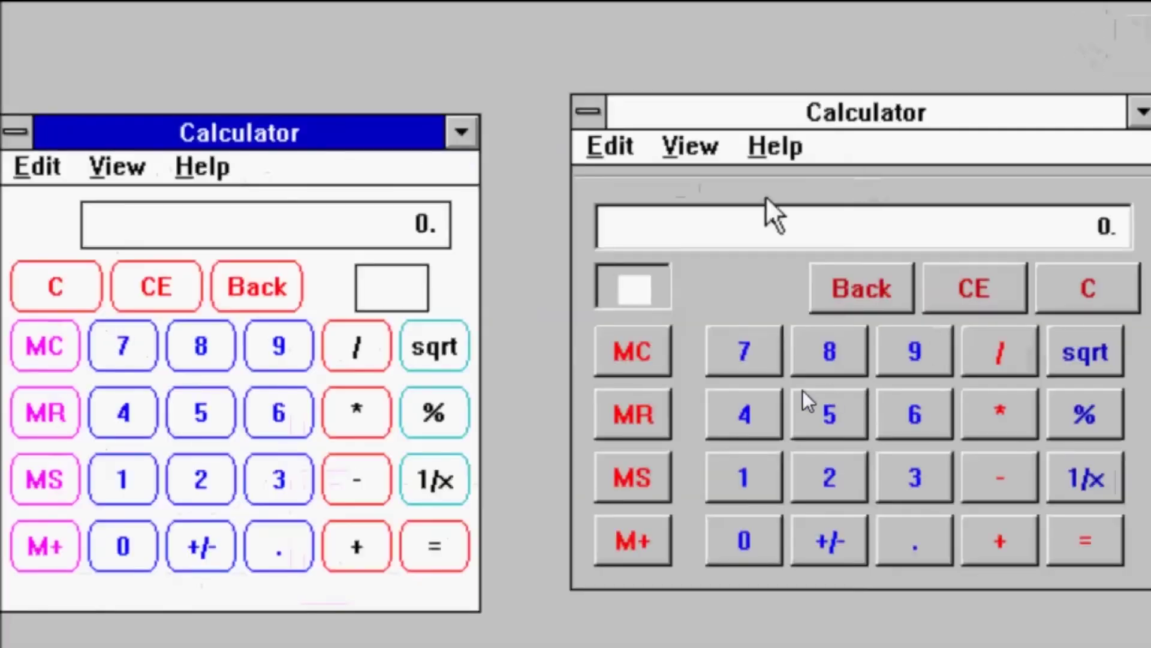
pyautogui.moveTo(319, 121); pyautogui.dragTo(360, 98)
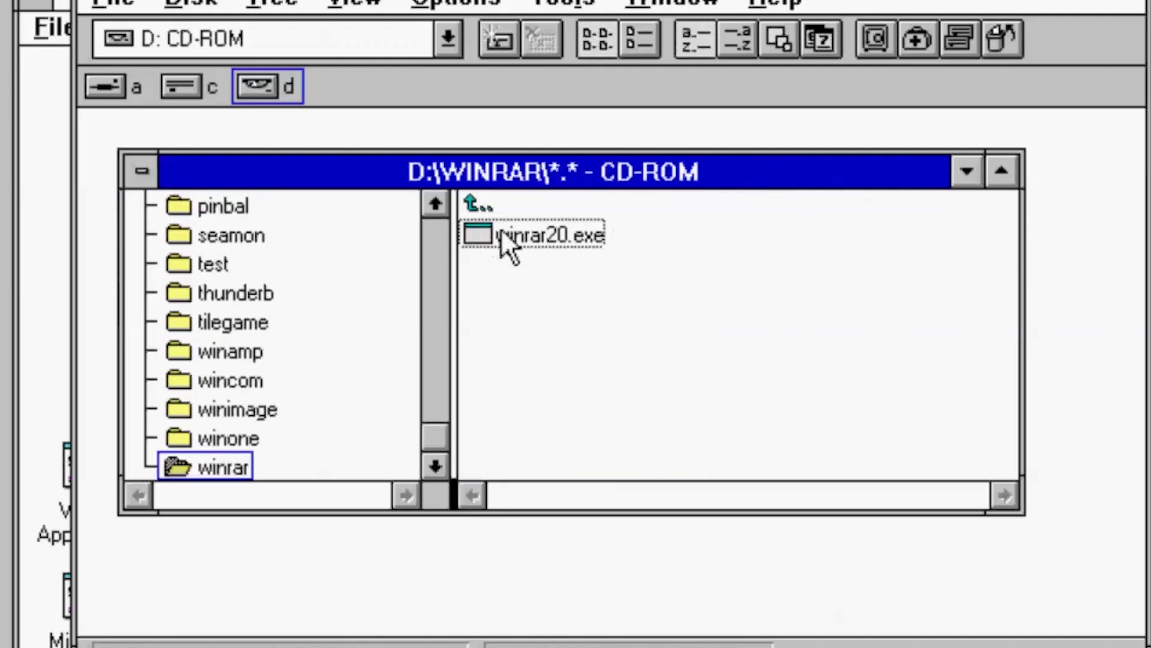
# - Install WinRAR 2.02 from winrar20.exe to C:\WinRAR\ with quick setup defaults, then launch it
pyautogui.doubleClick(501, 234)
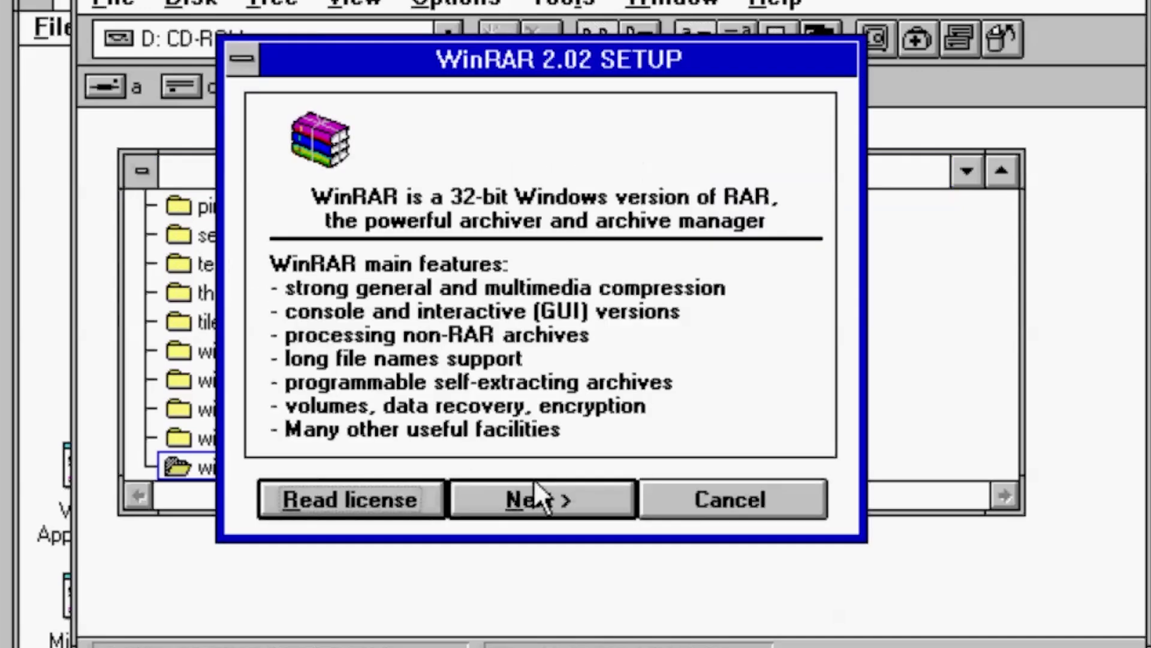
pyautogui.click(527, 501)
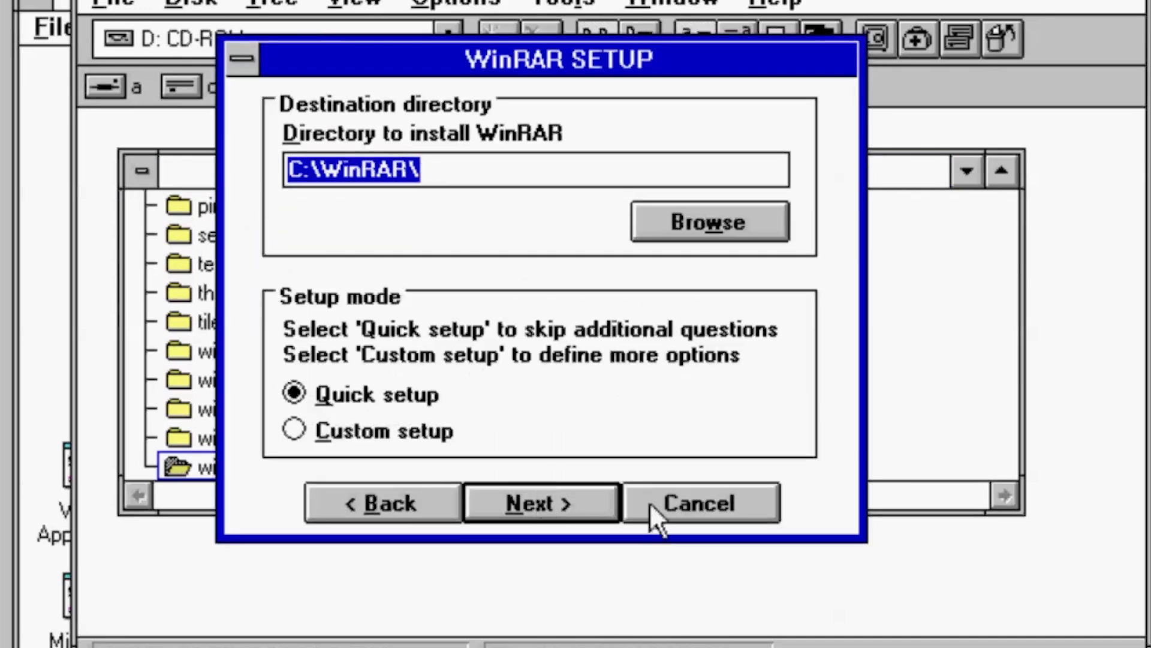
pyautogui.click(493, 492)
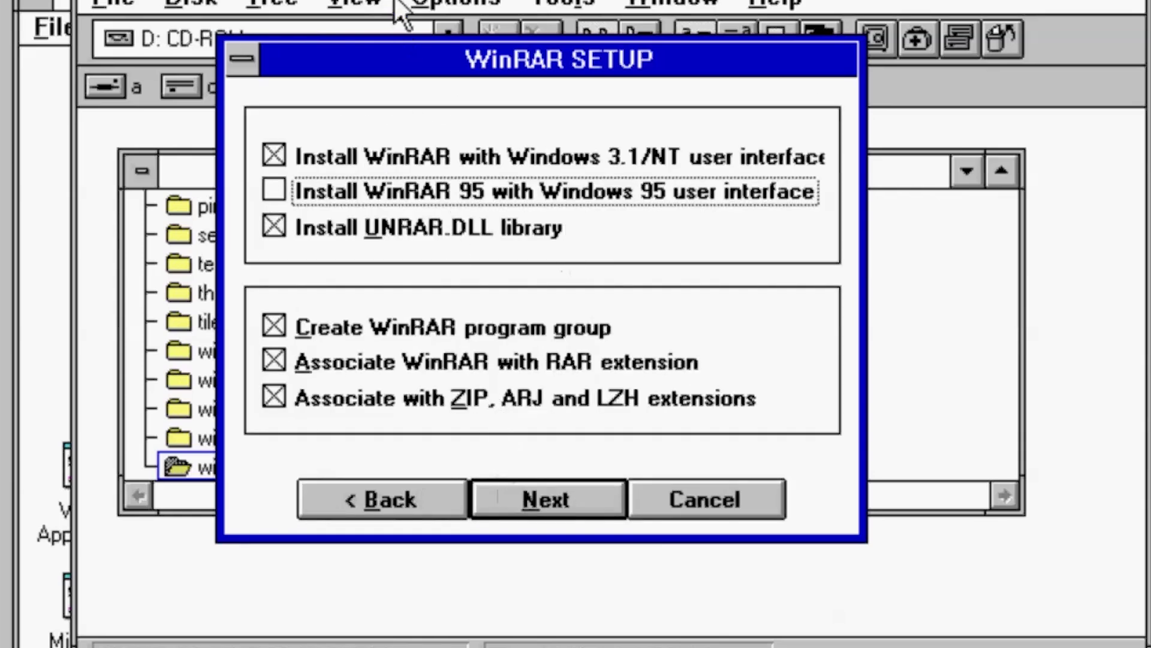
pyautogui.click(542, 498)
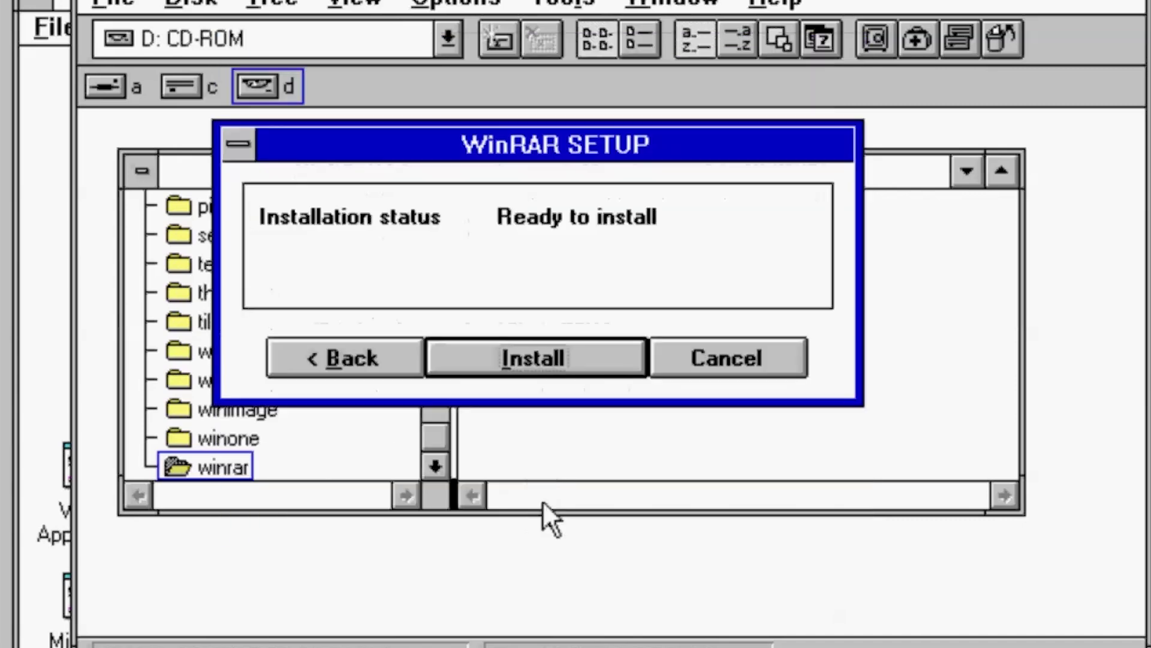
pyautogui.click(553, 352)
pyautogui.click(252, 324)
pyautogui.doubleClick(247, 326)
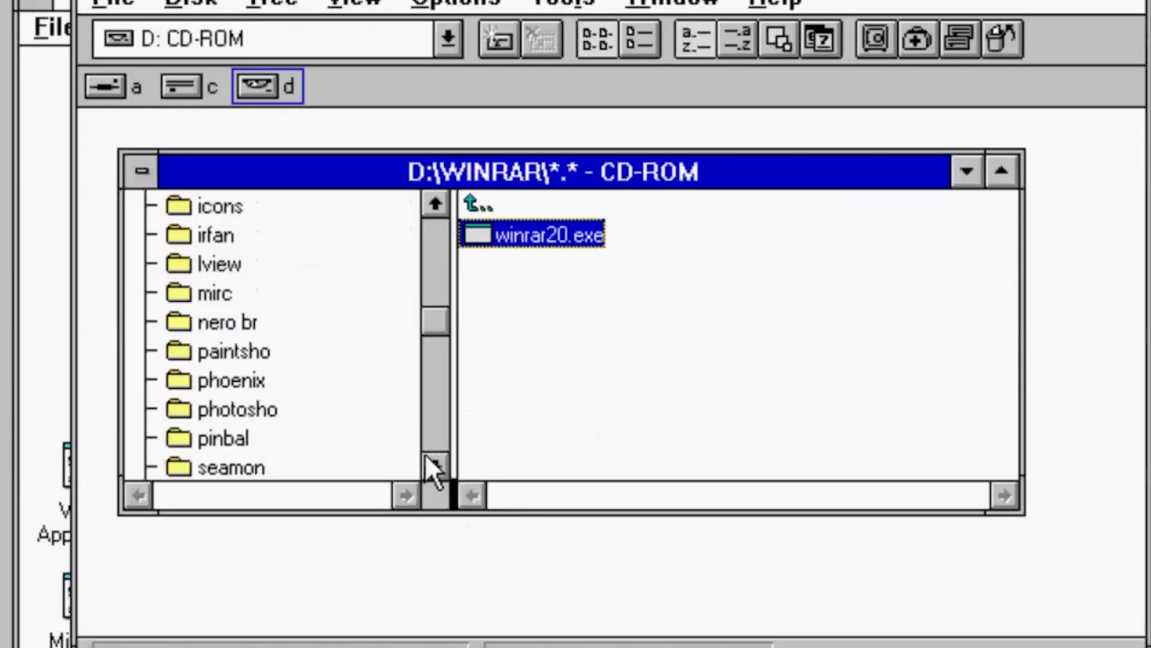
# - Browse the seamon folder on the CD and select the seamonke.0 file
pyautogui.click(430, 463)
pyautogui.click(430, 463)
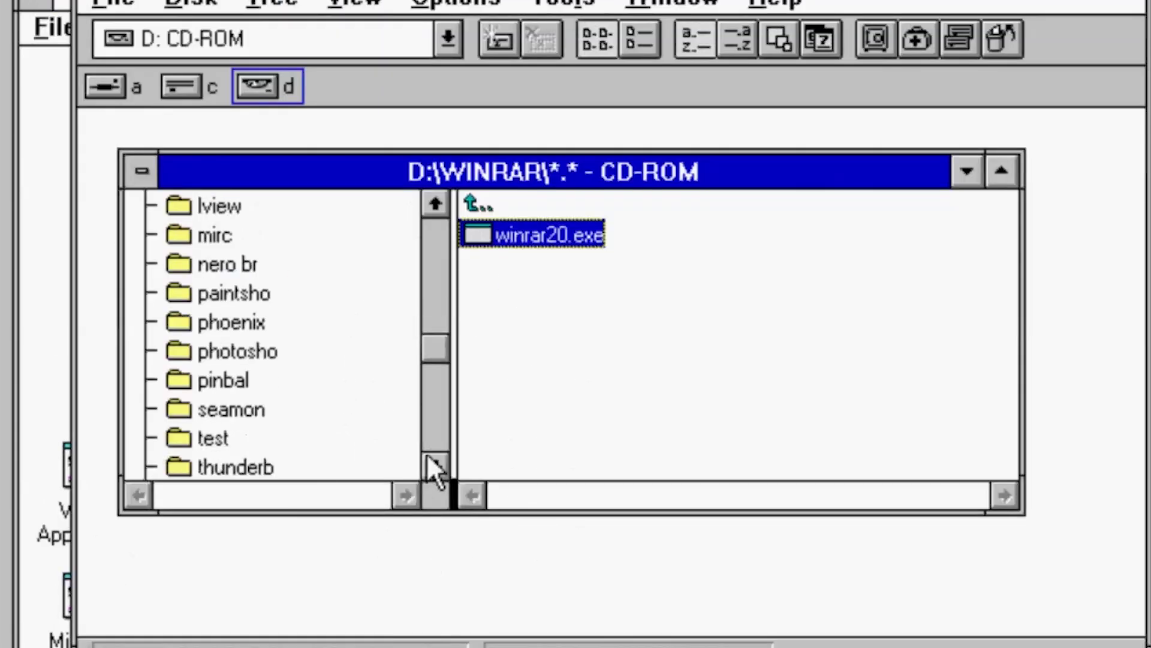
pyautogui.click(220, 408)
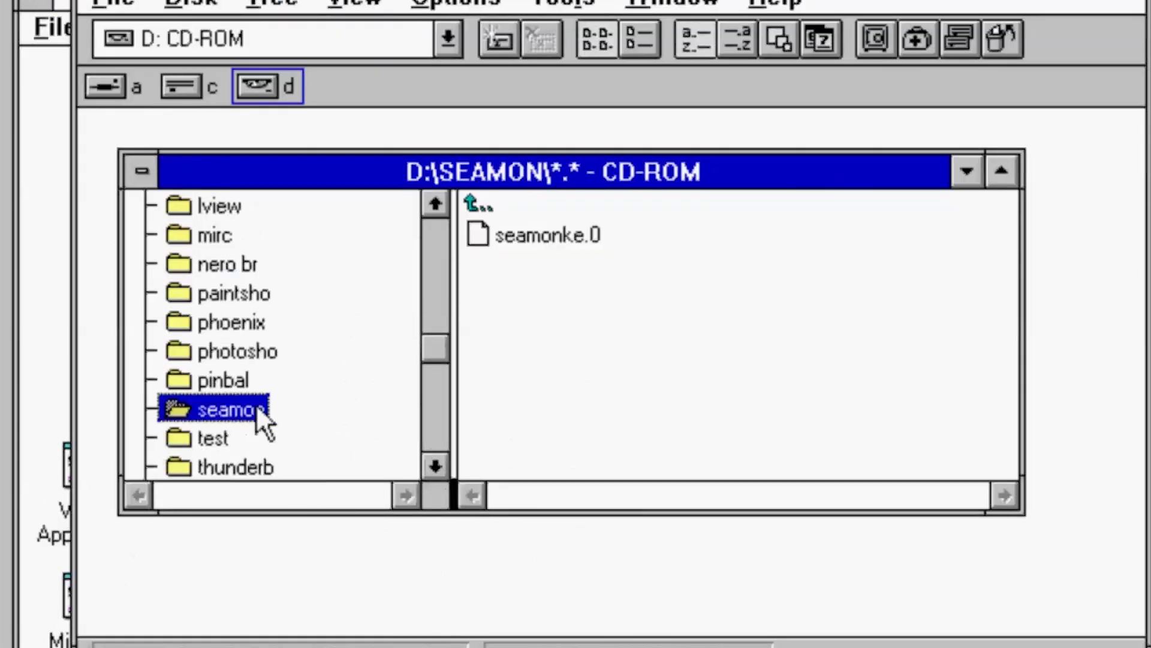
pyautogui.click(547, 235)
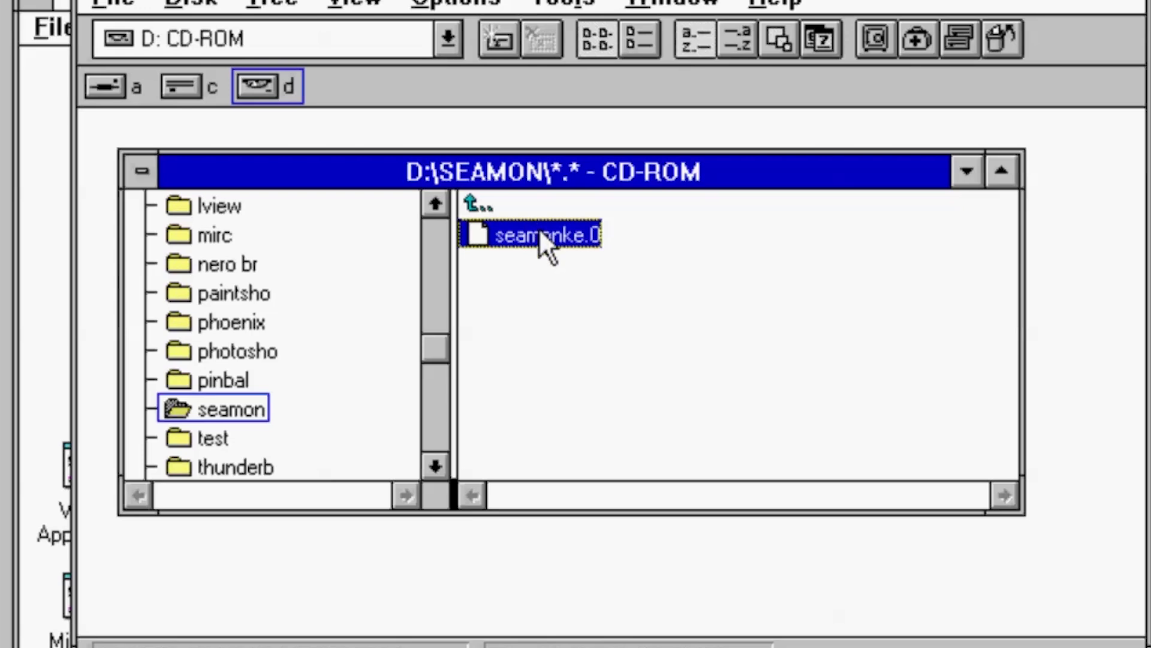
pyautogui.moveTo(435, 347); pyautogui.dragTo(439, 236)
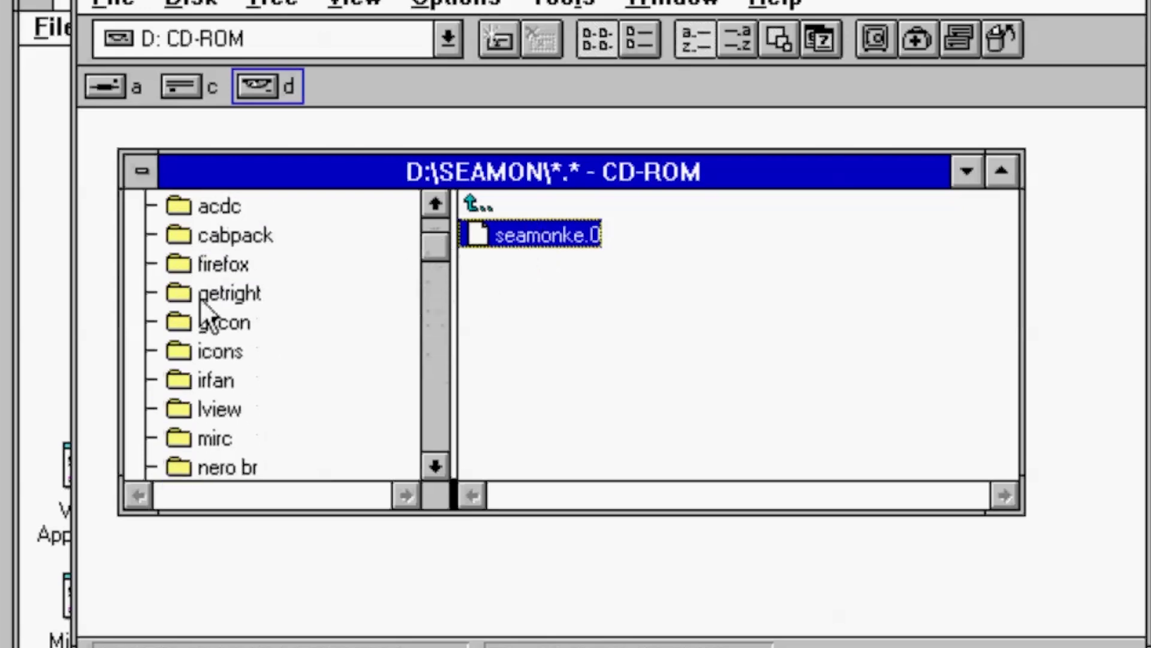
# - Try running firefox.exe, dismiss both invalid-format errors, then show the getright folder
pyautogui.click(206, 266)
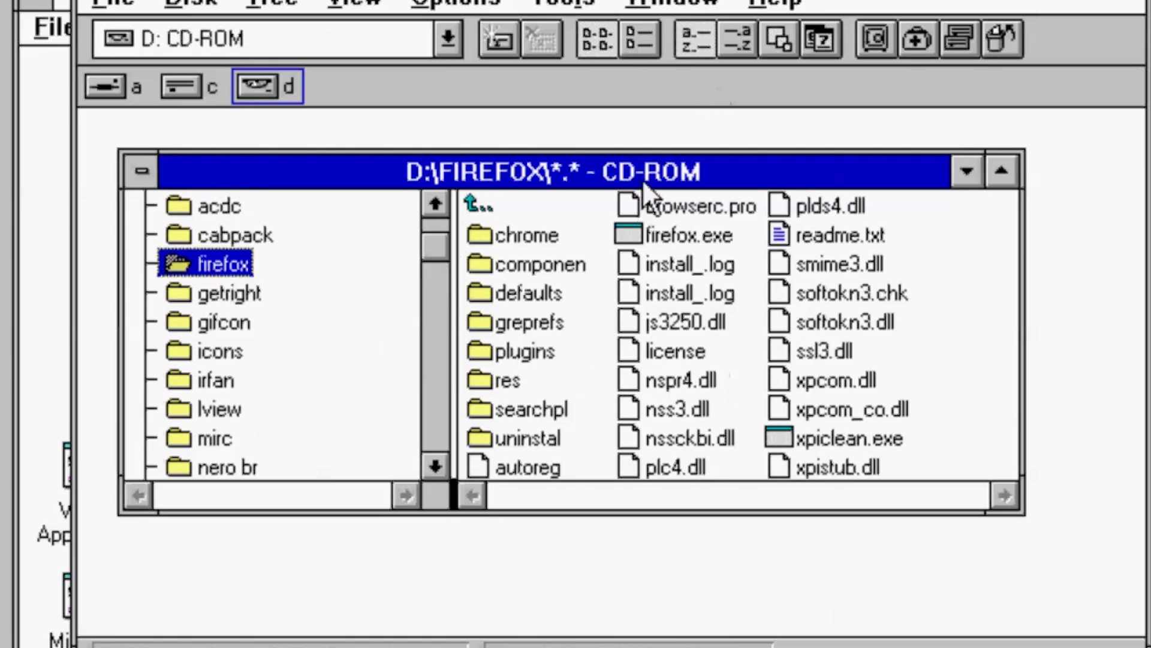
pyautogui.doubleClick(639, 236)
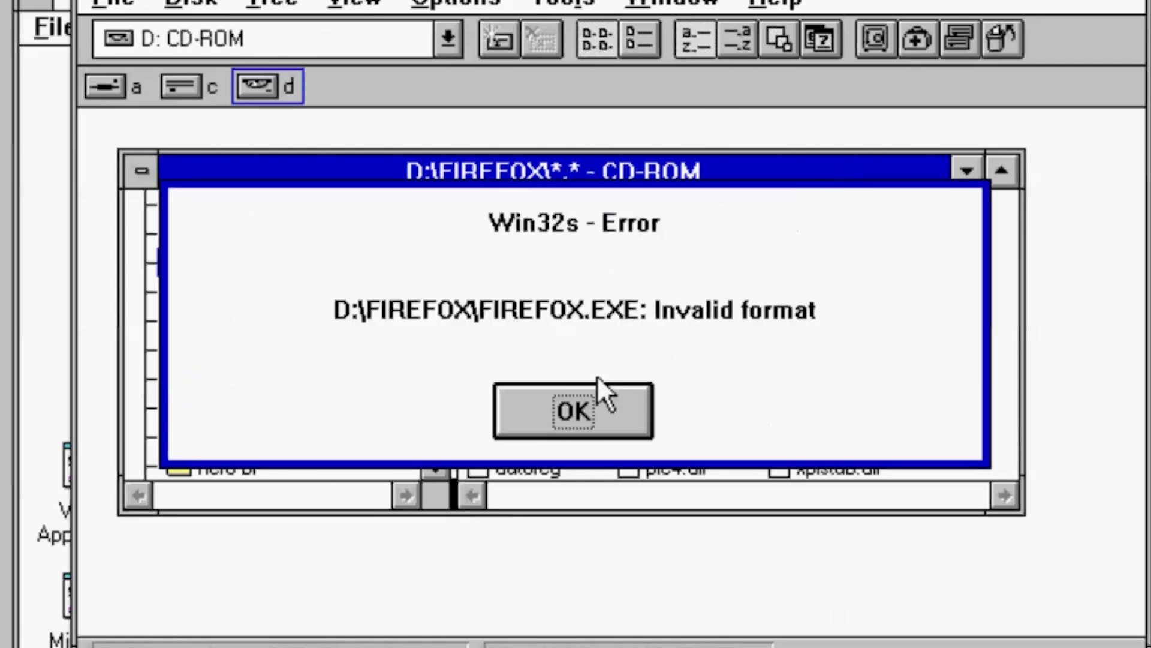
pyautogui.click(588, 389)
pyautogui.click(588, 388)
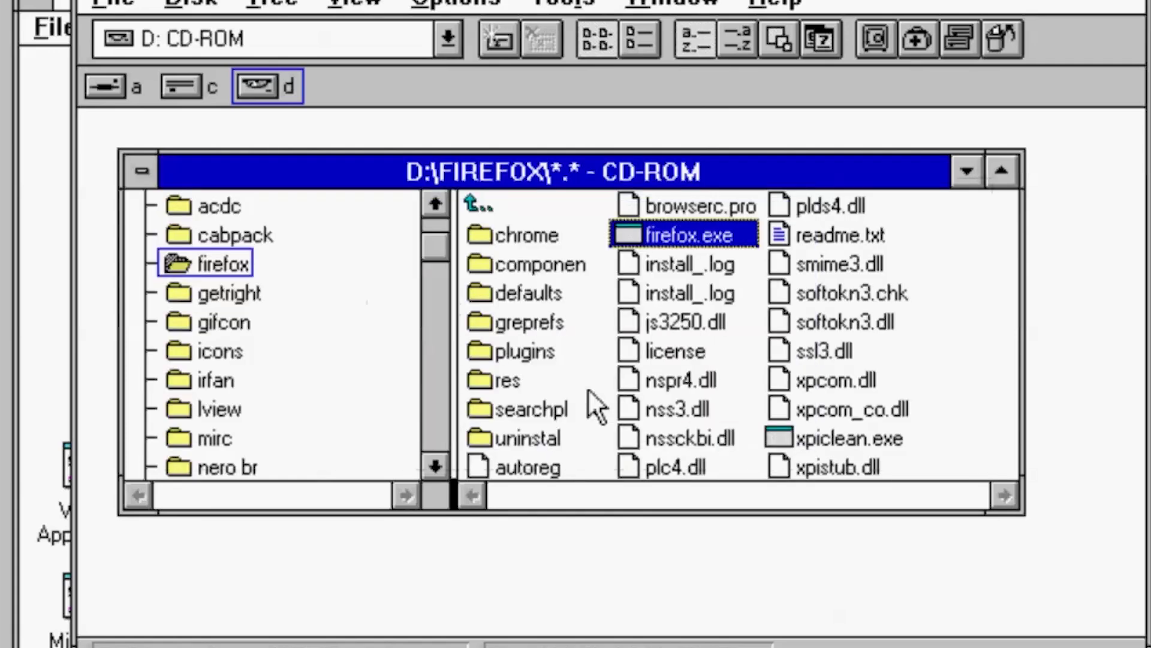
pyautogui.click(258, 295)
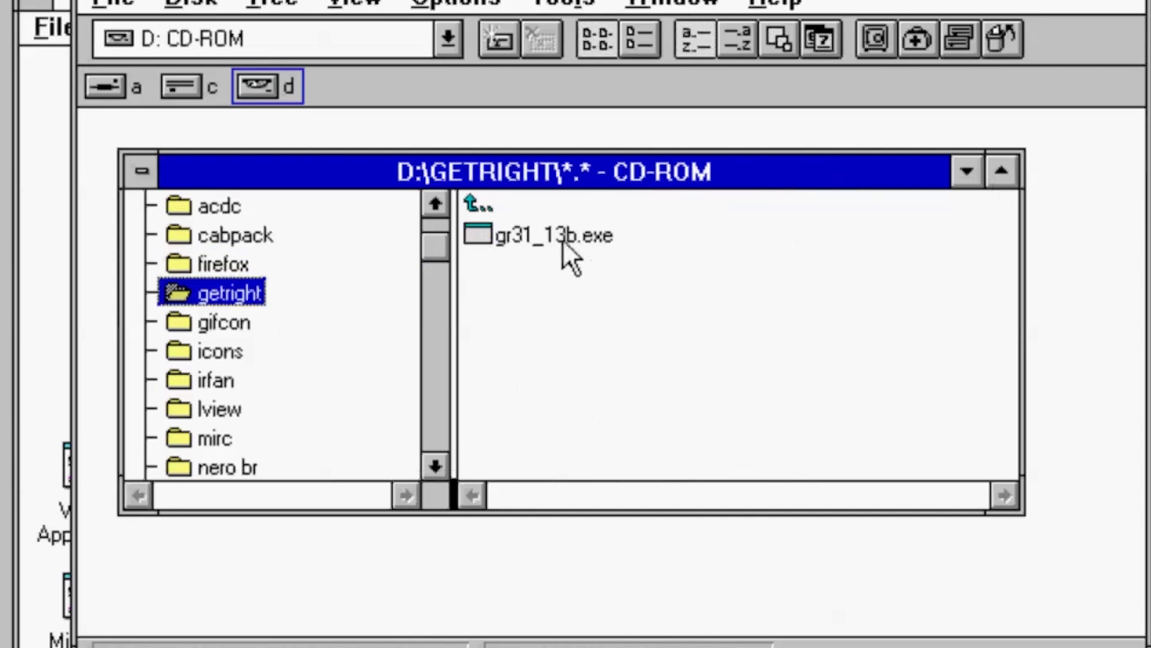
# - Install GetRight from gr31_13b.exe and move the GetRight Monitor window aside
pyautogui.doubleClick(563, 240)
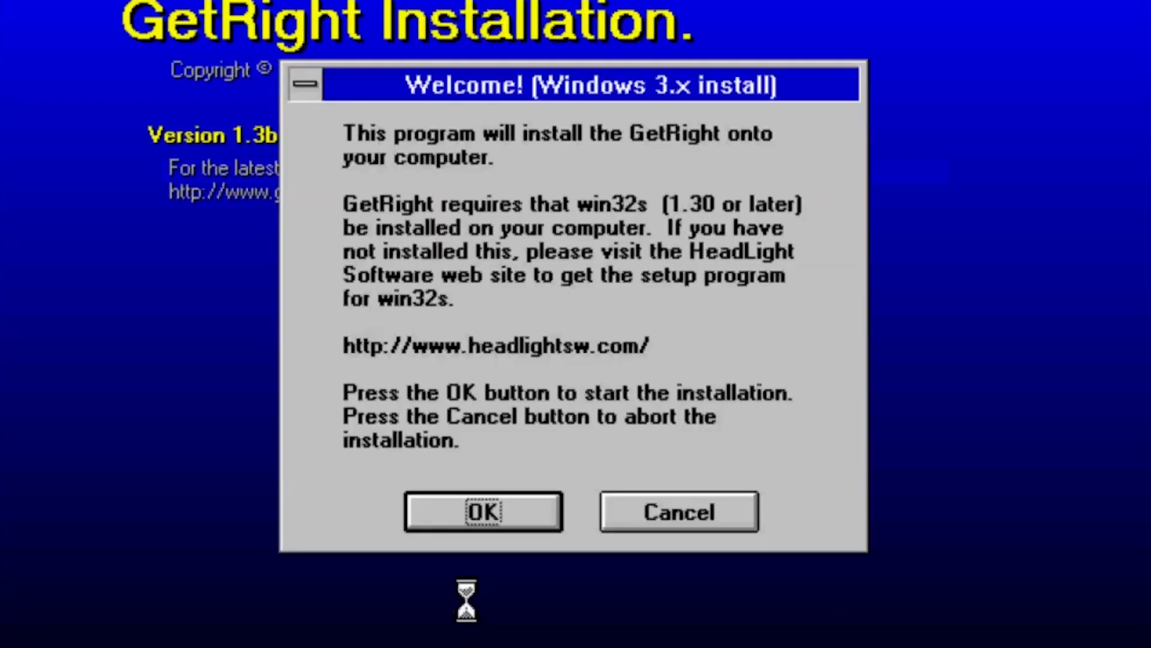
pyautogui.click(476, 512)
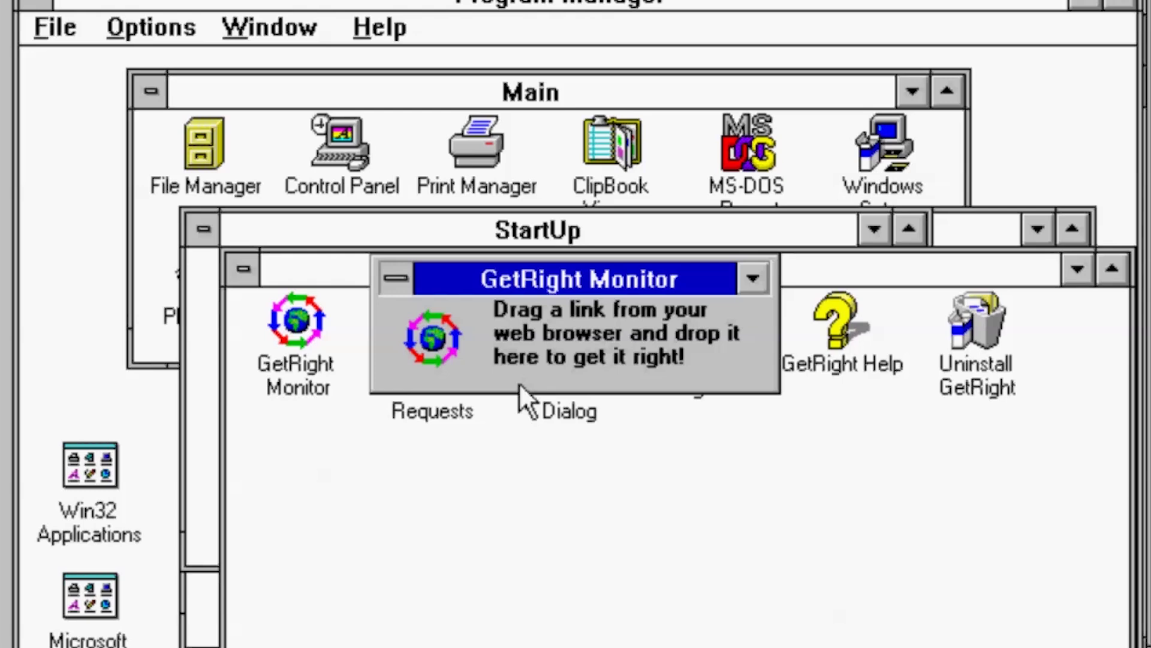
pyautogui.moveTo(564, 284); pyautogui.dragTo(692, 155)
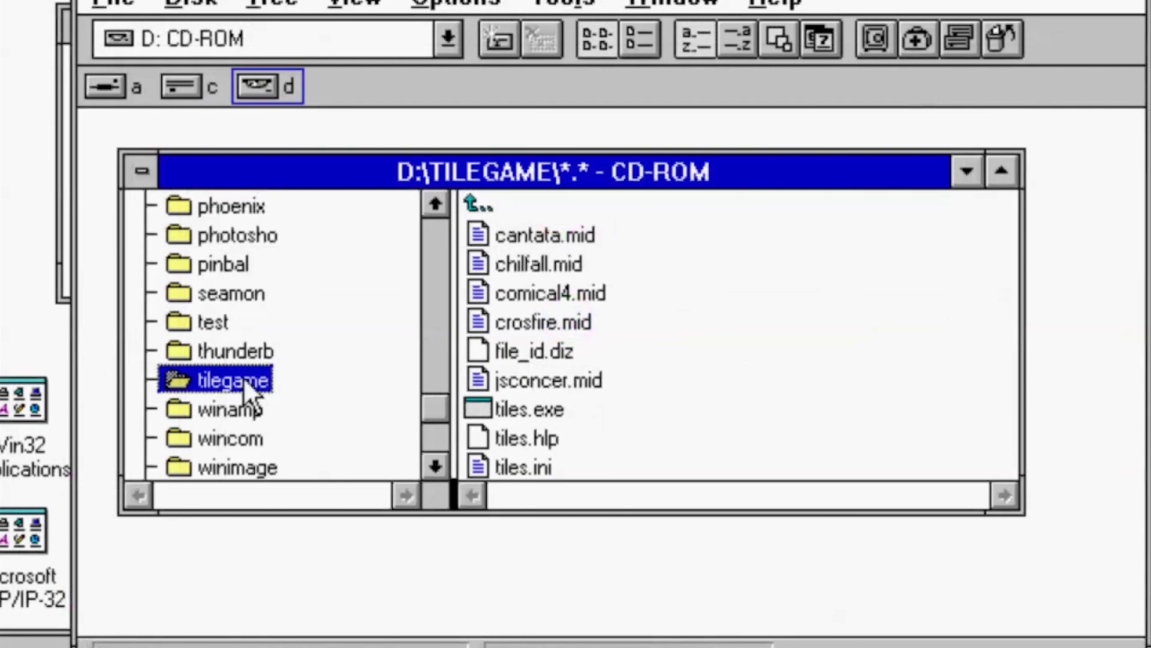
# - Launch Tiles and Tribulations from tiles.exe and dismiss the pre-release splash screen
pyautogui.click(512, 409)
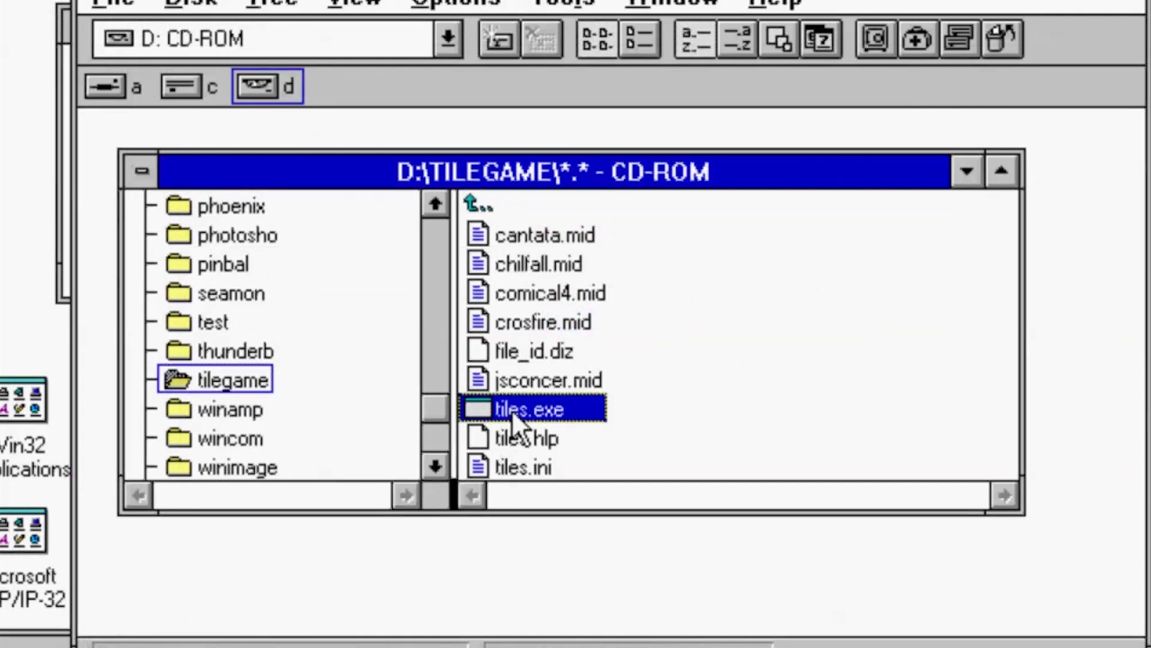
pyautogui.doubleClick(513, 409)
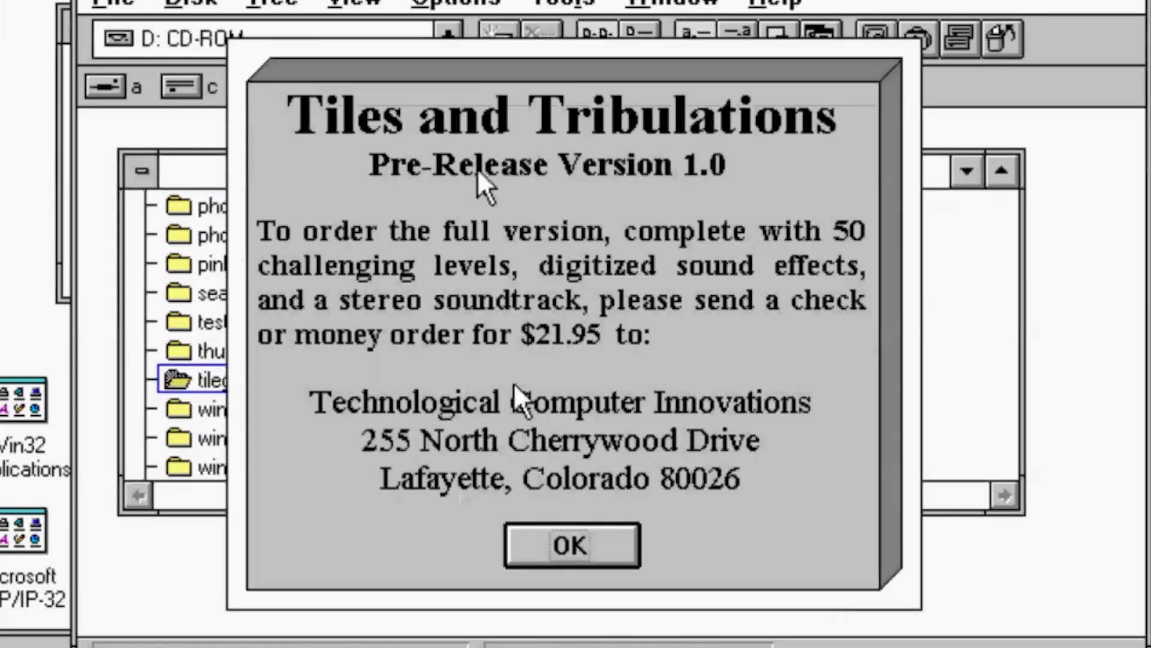
pyautogui.press('Return')
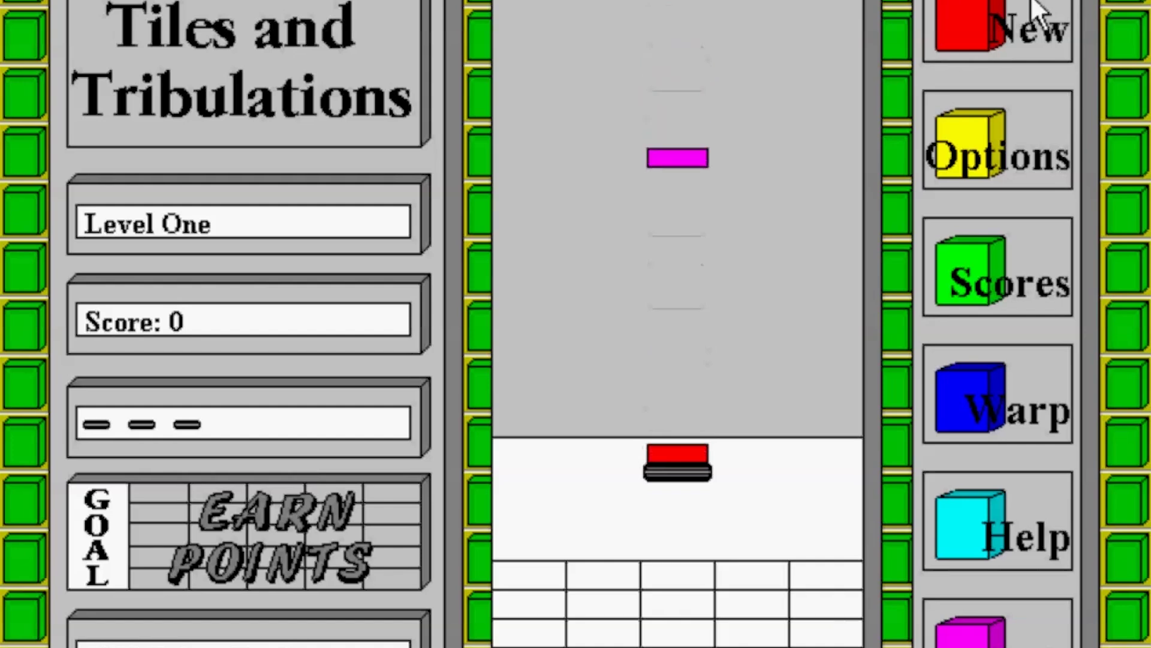
# - Steer the catcher left and right under falling tiles until Game Over, then close the game
pyautogui.press('Left')
pyautogui.press('Right')
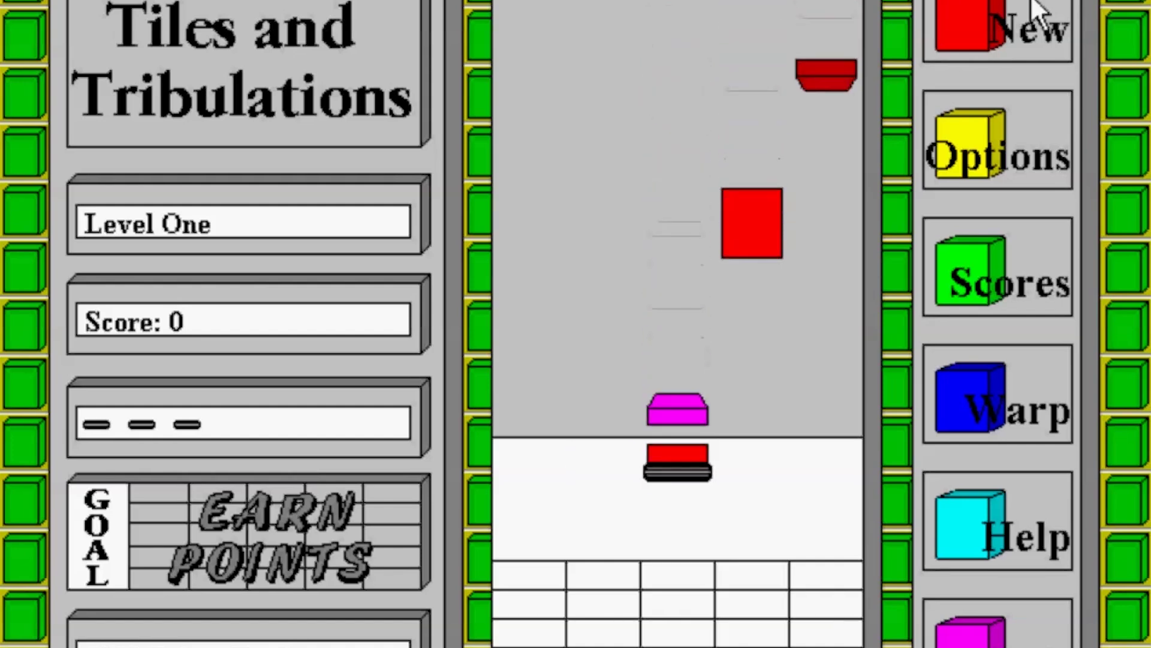
pyautogui.press('Right')
pyautogui.press('Right')
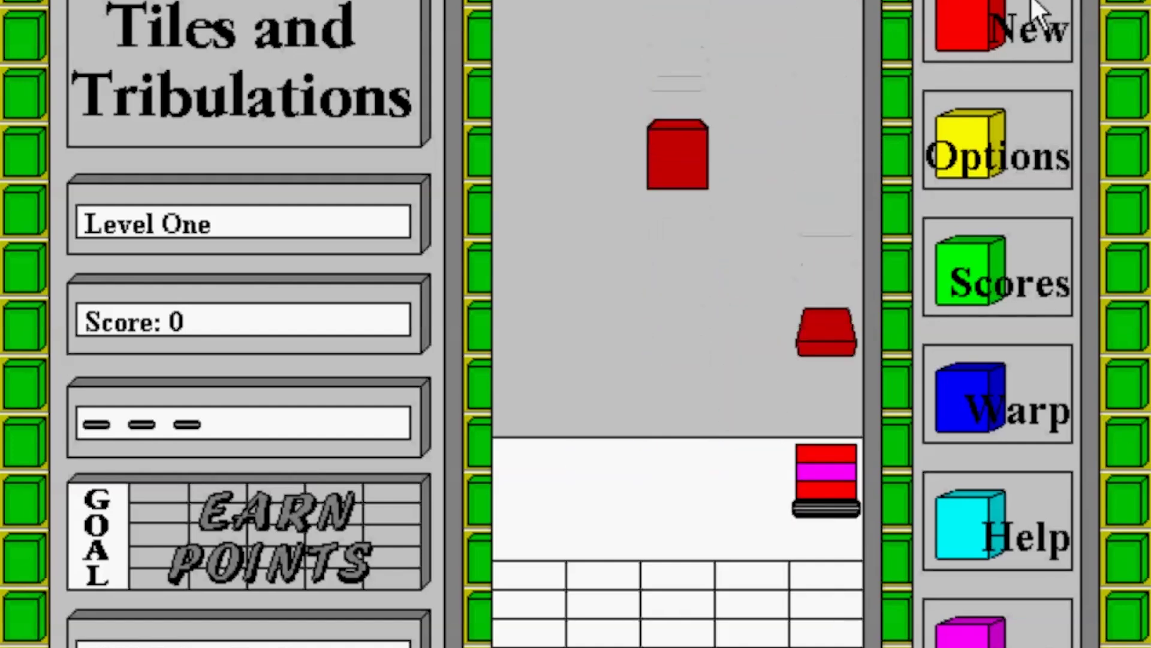
pyautogui.press('Left')
pyautogui.press('Left')
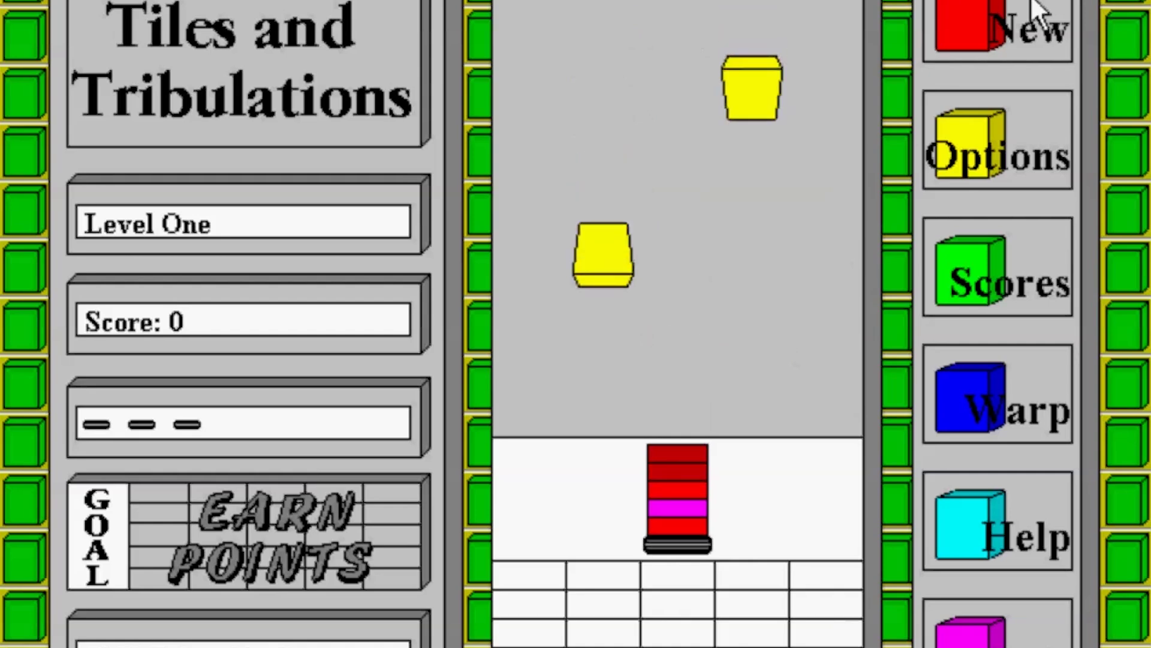
pyautogui.press('Left')
pyautogui.press('Right')
pyautogui.press('Right')
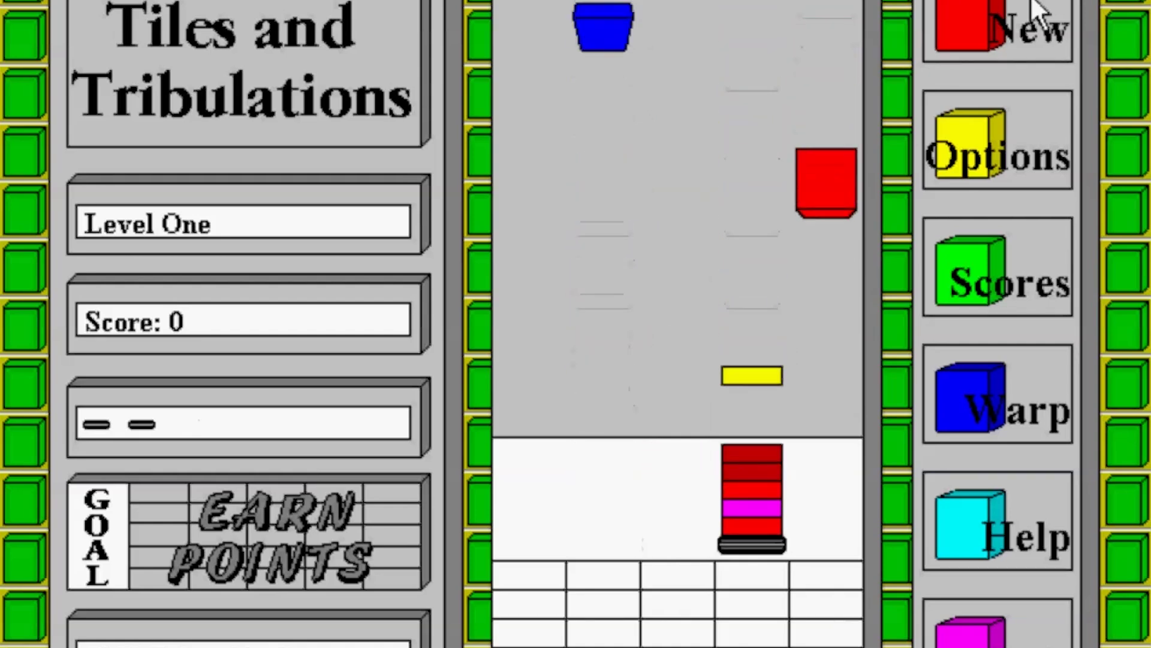
pyautogui.press('Right')
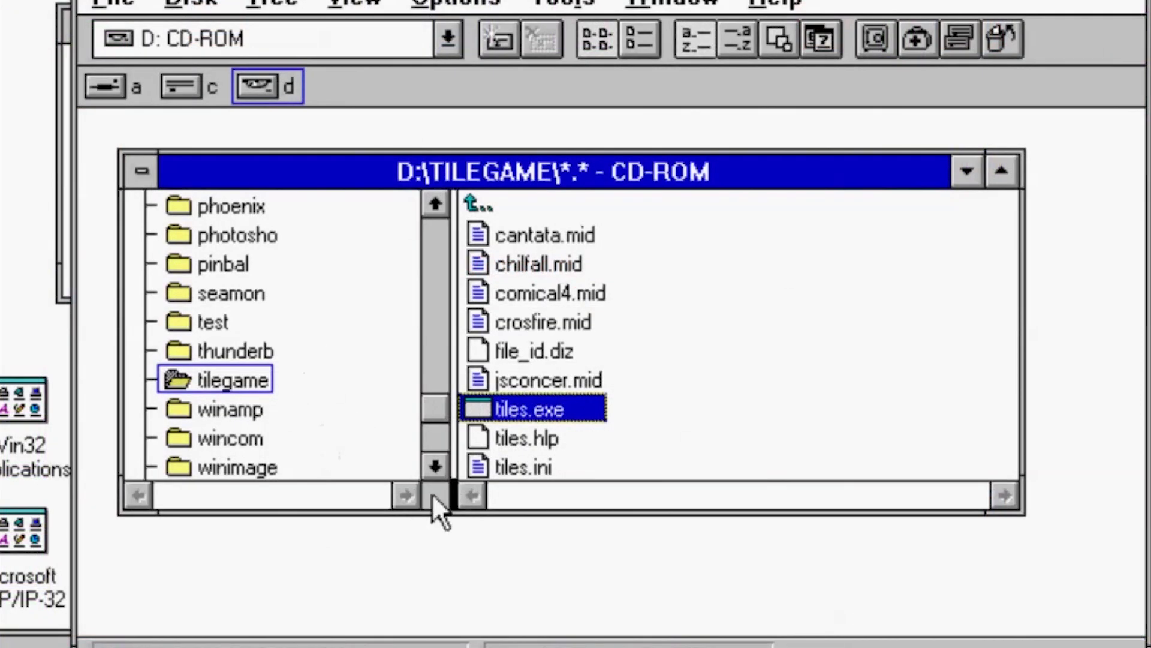
pyautogui.click(436, 465)
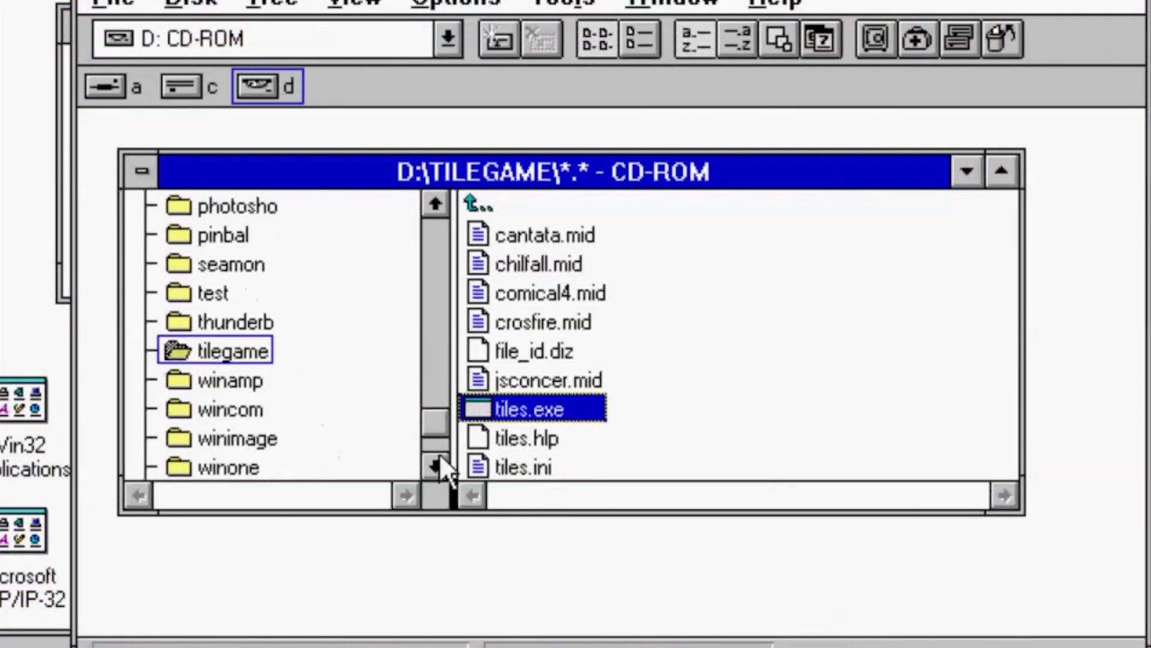
# - Open the mirc folder on the CD and run the mirc56.exe installer
pyautogui.click(436, 464)
pyautogui.click(436, 205)
pyautogui.click(436, 205)
pyautogui.click(436, 205)
pyautogui.click(219, 265)
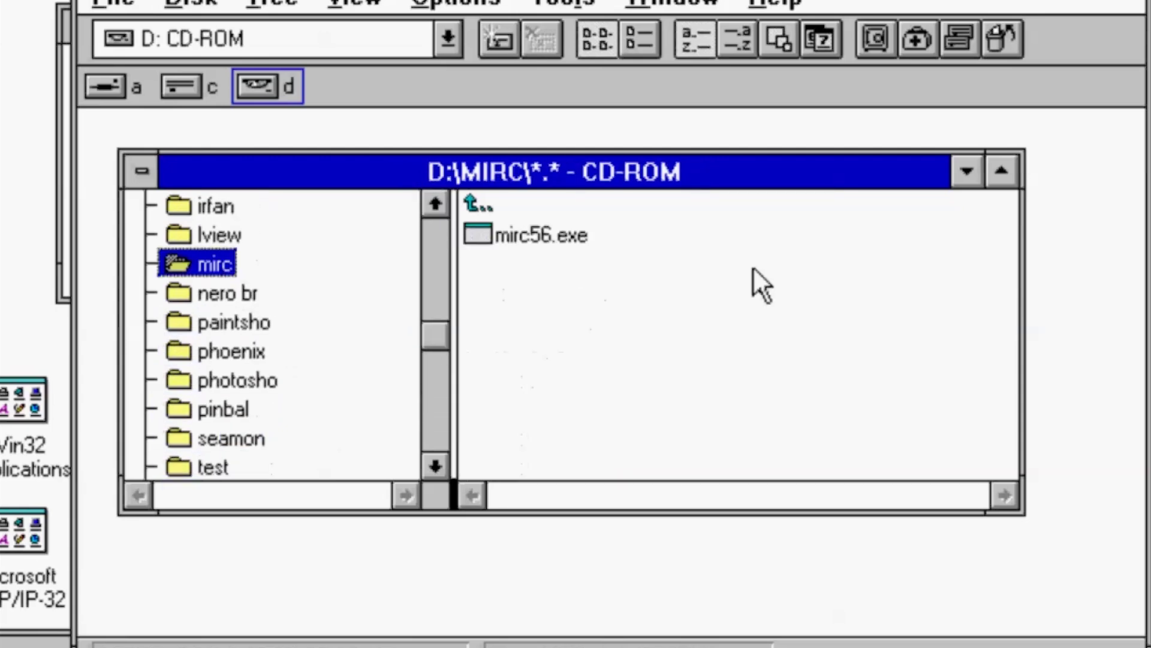
pyautogui.doubleClick(505, 238)
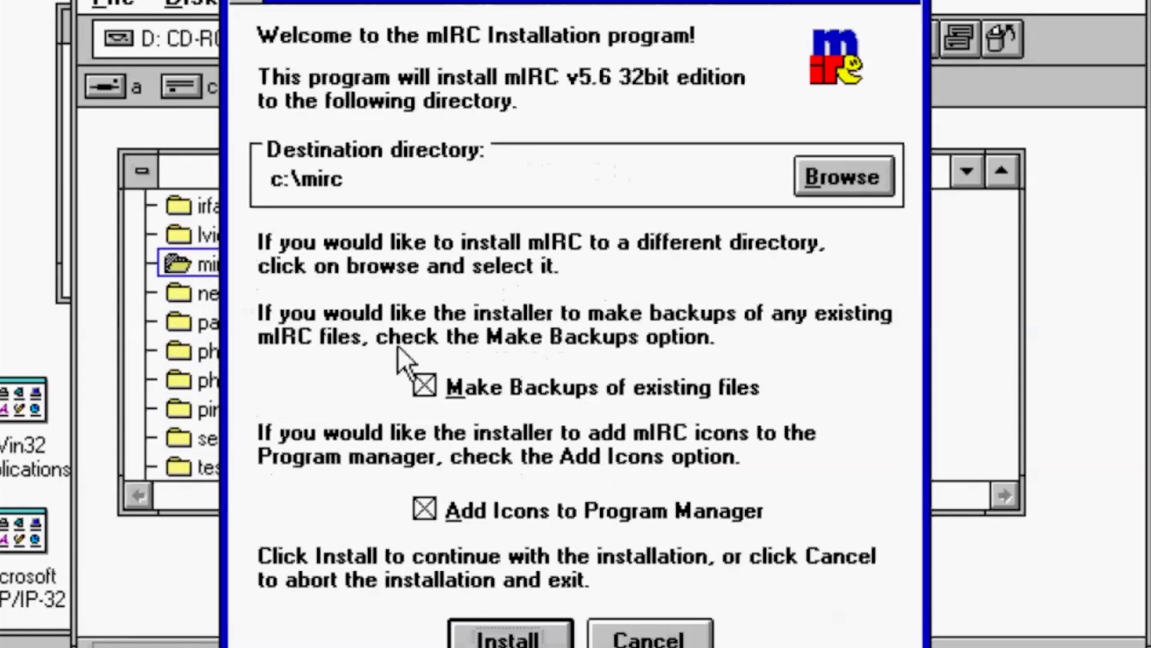
# - Install mIRC into c:\mirc, acknowledge the success message, and close the About mIRC box
pyautogui.click(510, 631)
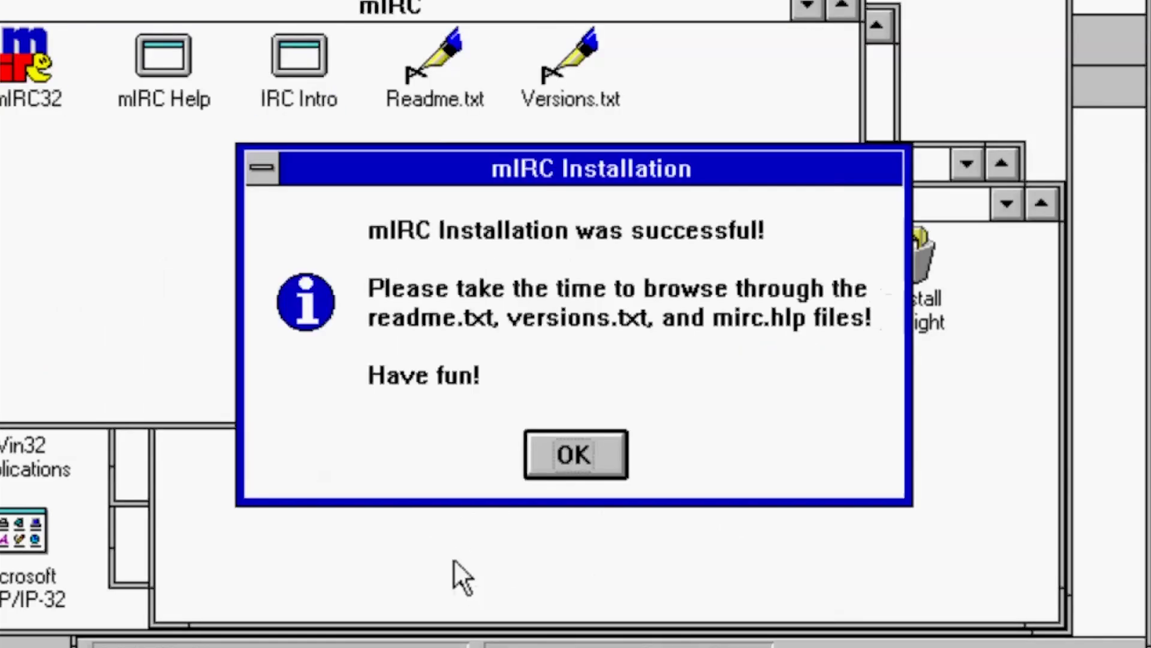
pyautogui.press('Return')
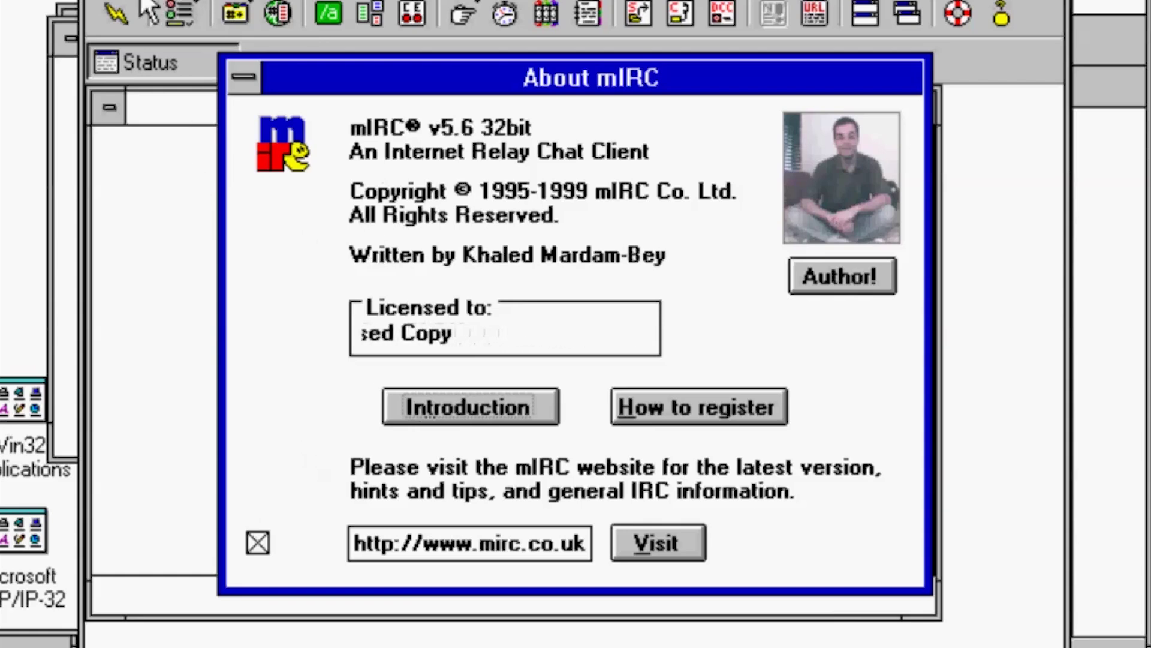
pyautogui.click(244, 76)
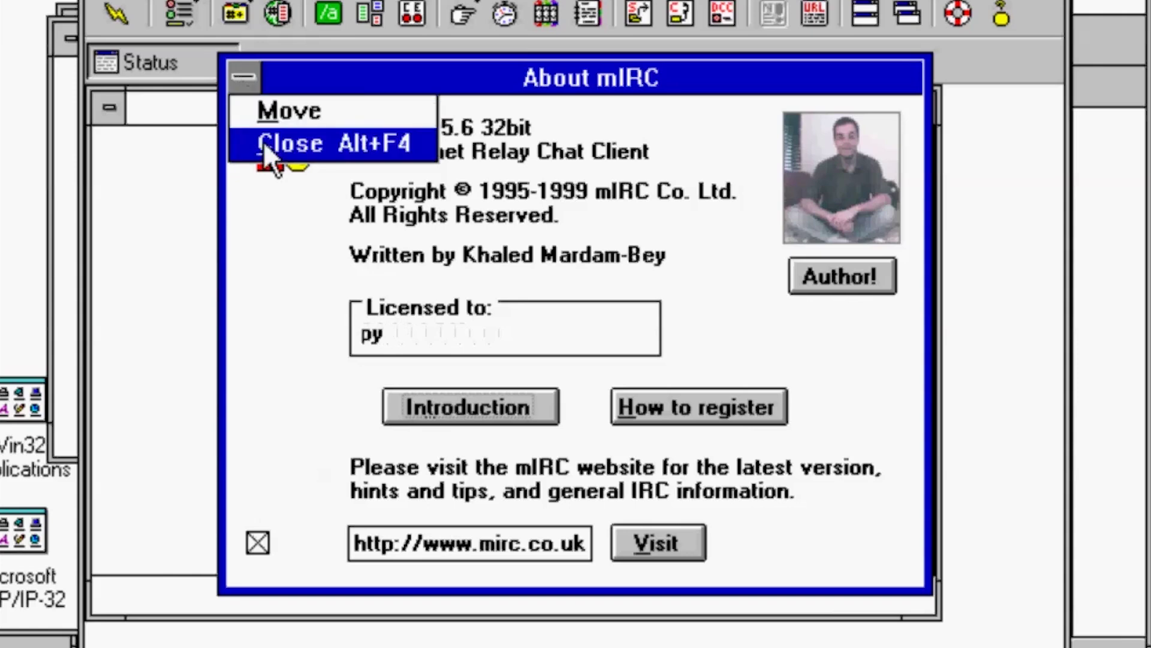
pyautogui.click(264, 142)
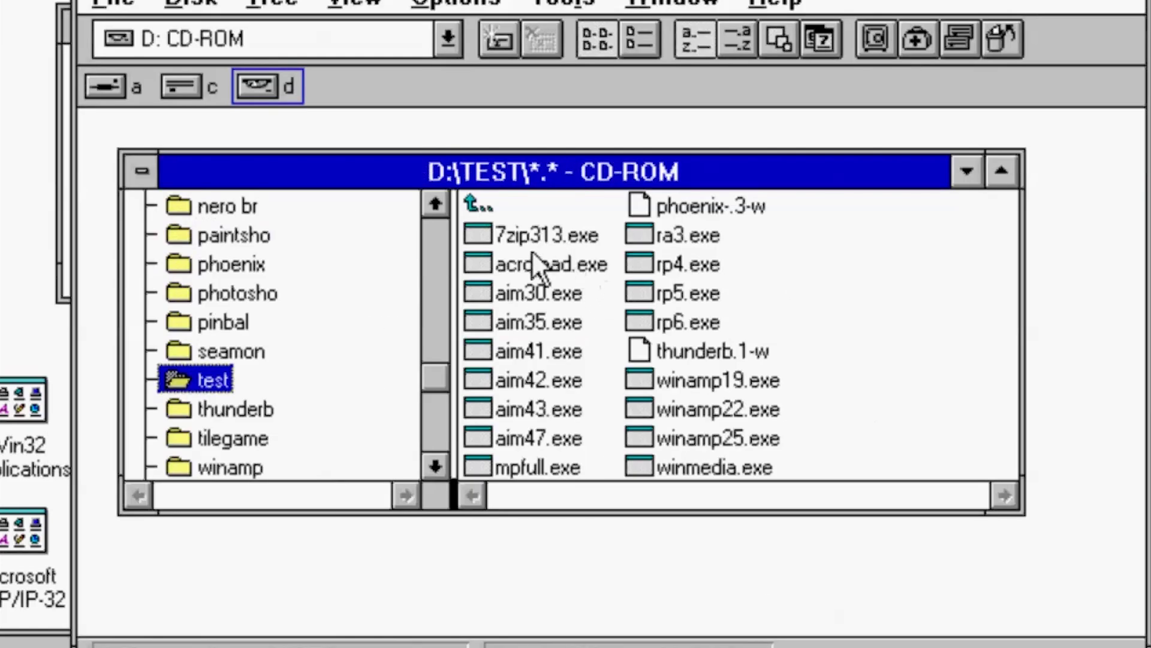
# - Accept the licence, install to C:\ACROREAD, restart Windows, then launch Acrobat Reader 2.0 with no file
pyautogui.doubleClick(534, 264)
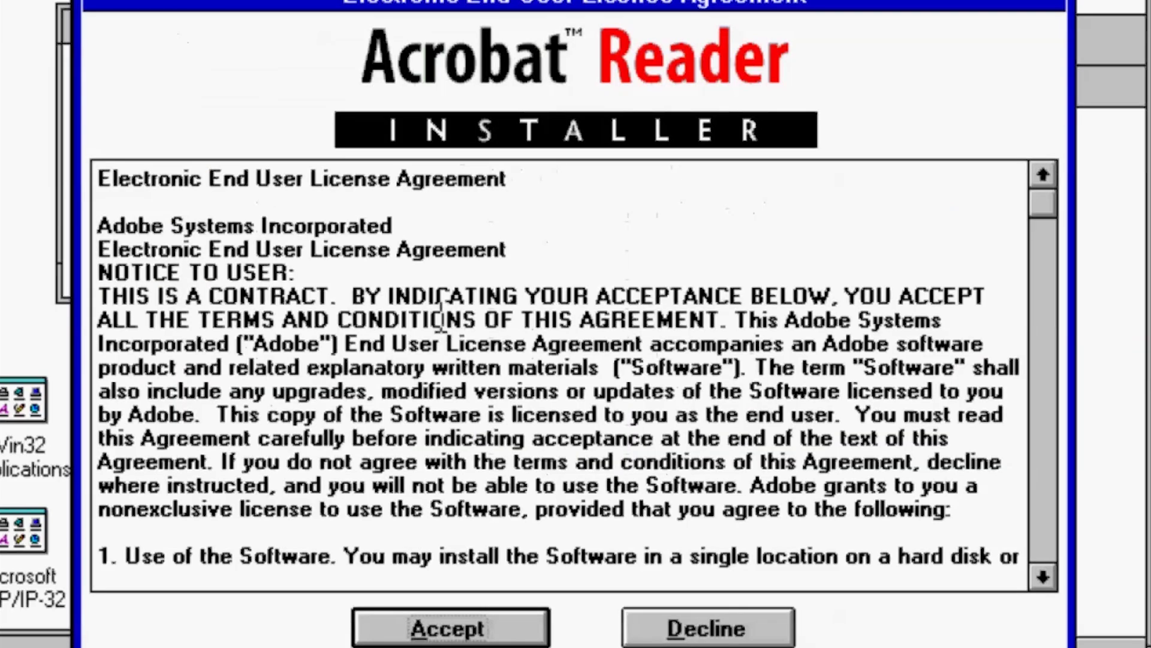
pyautogui.click(459, 630)
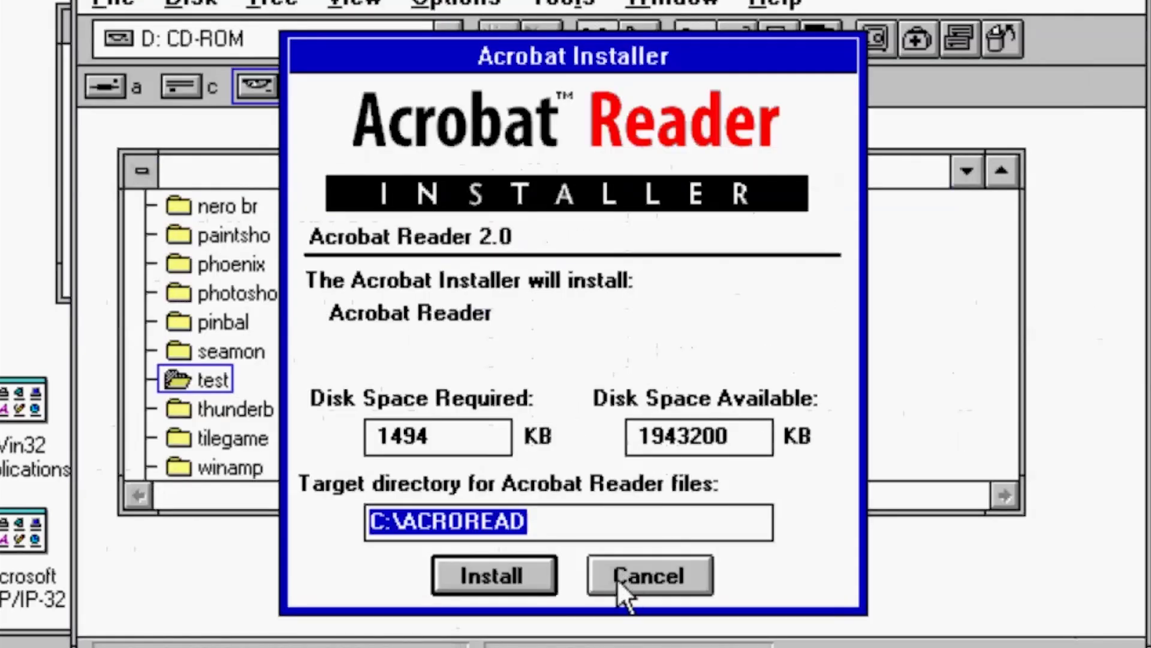
pyautogui.click(509, 573)
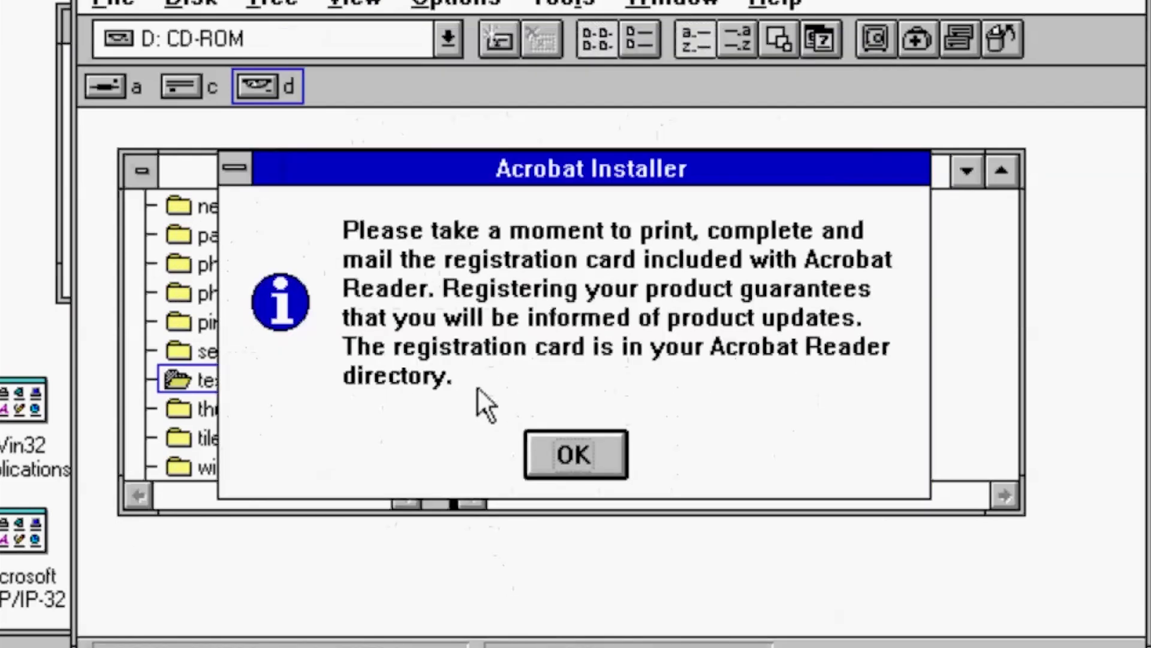
pyautogui.click(554, 444)
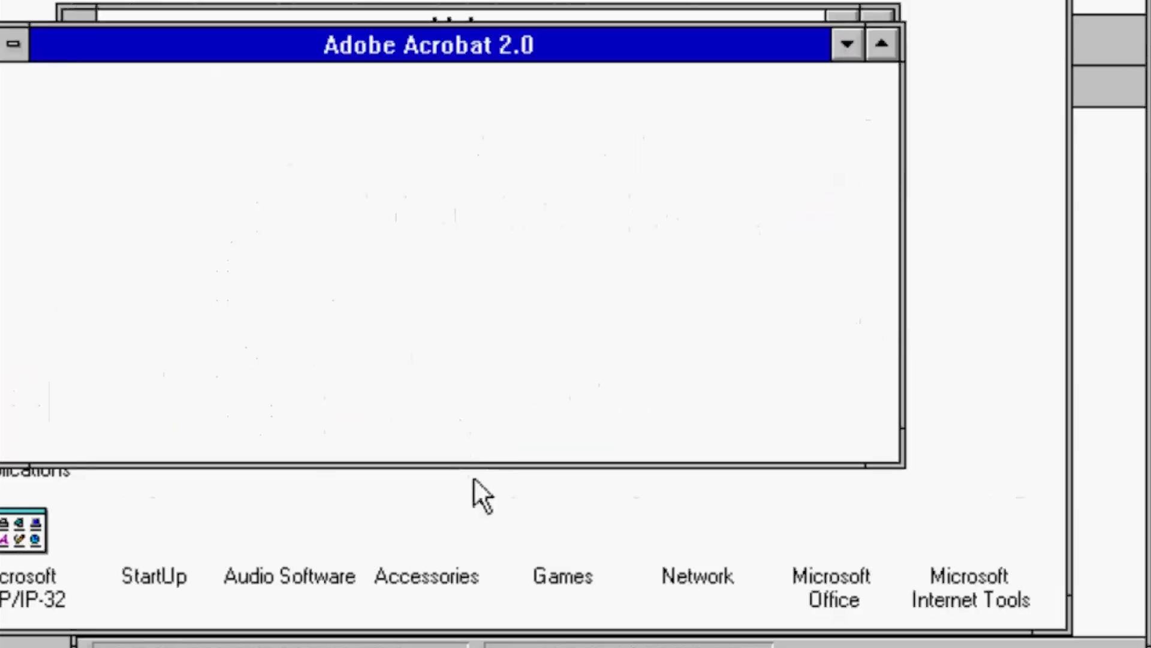
pyautogui.click(575, 420)
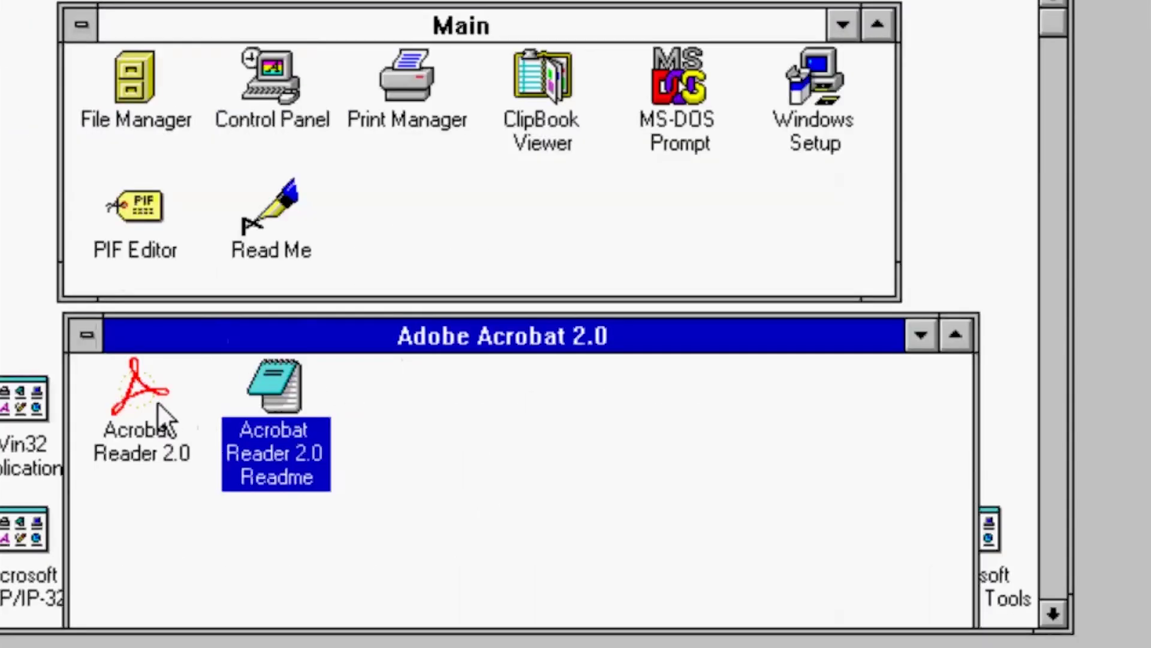
pyautogui.doubleClick(159, 405)
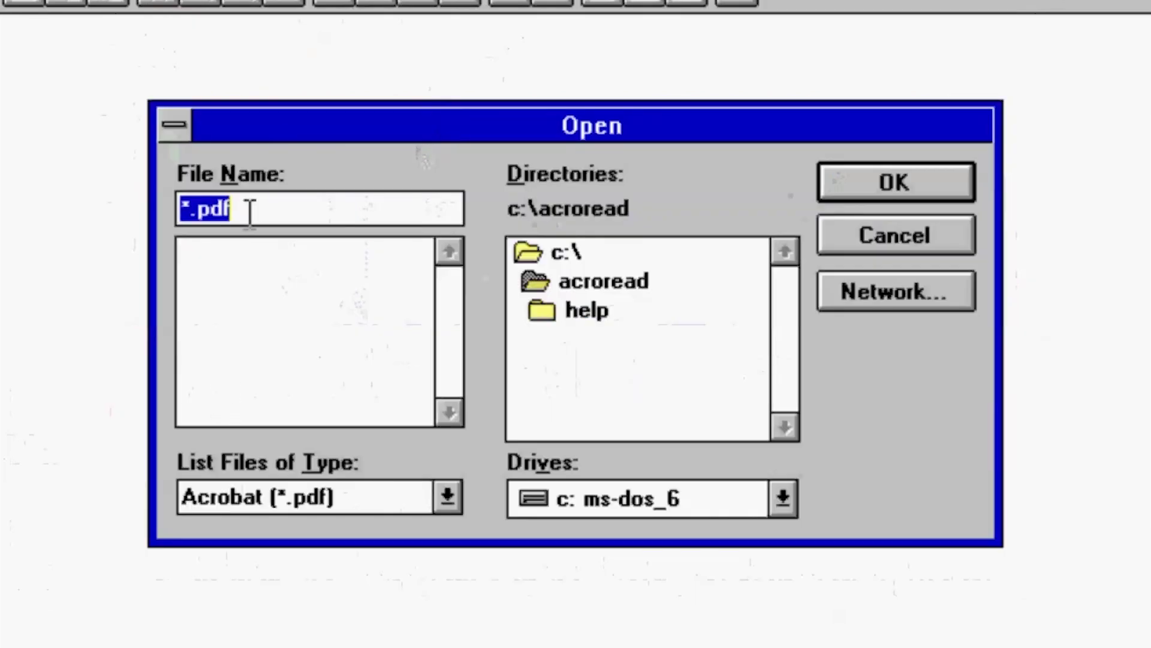
pyautogui.click(903, 195)
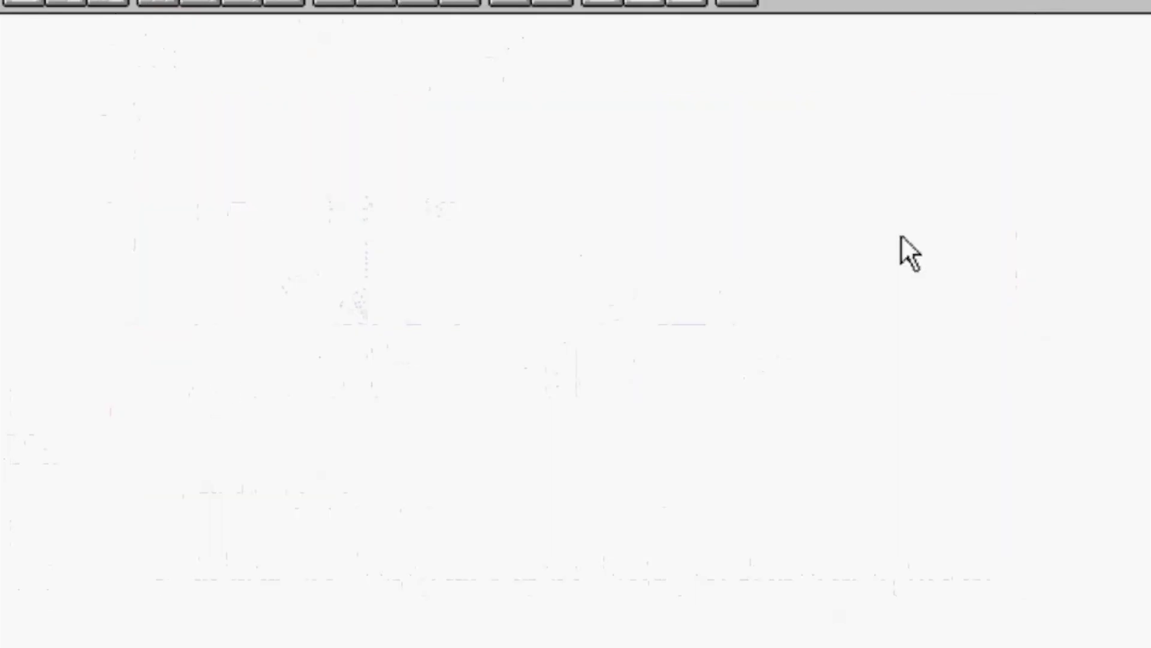
# - Exit Acrobat Reader, run Photoshop's setup.exe, and proceed with the Custom setup type
pyautogui.hotkey('alt', 'f')
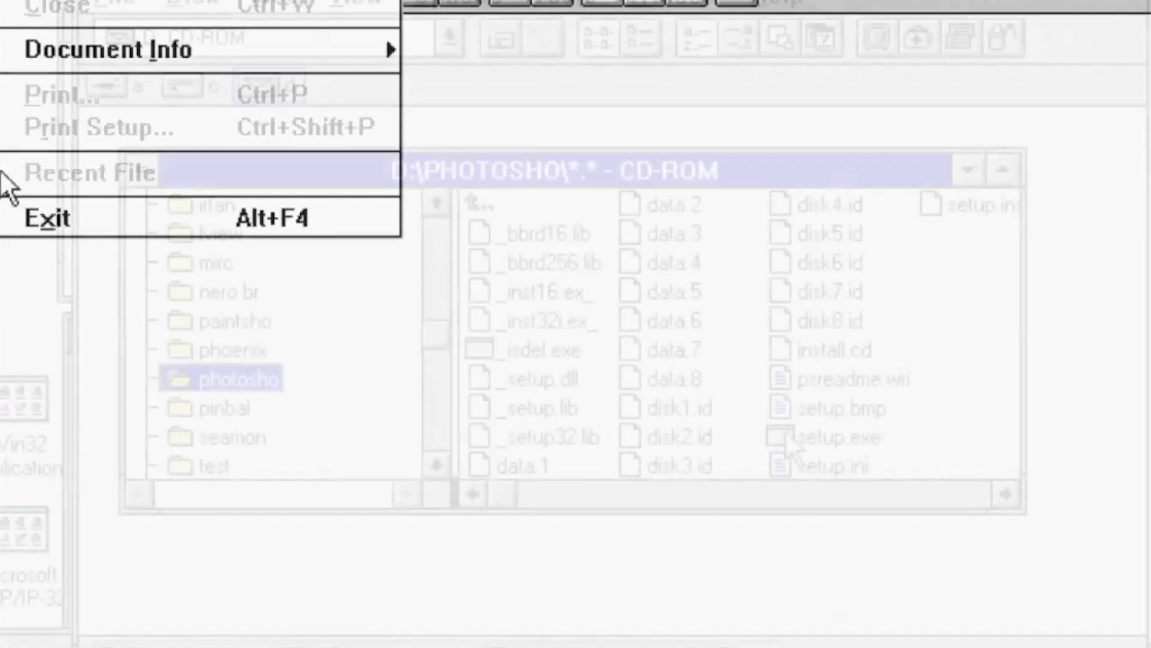
pyautogui.doubleClick(820, 437)
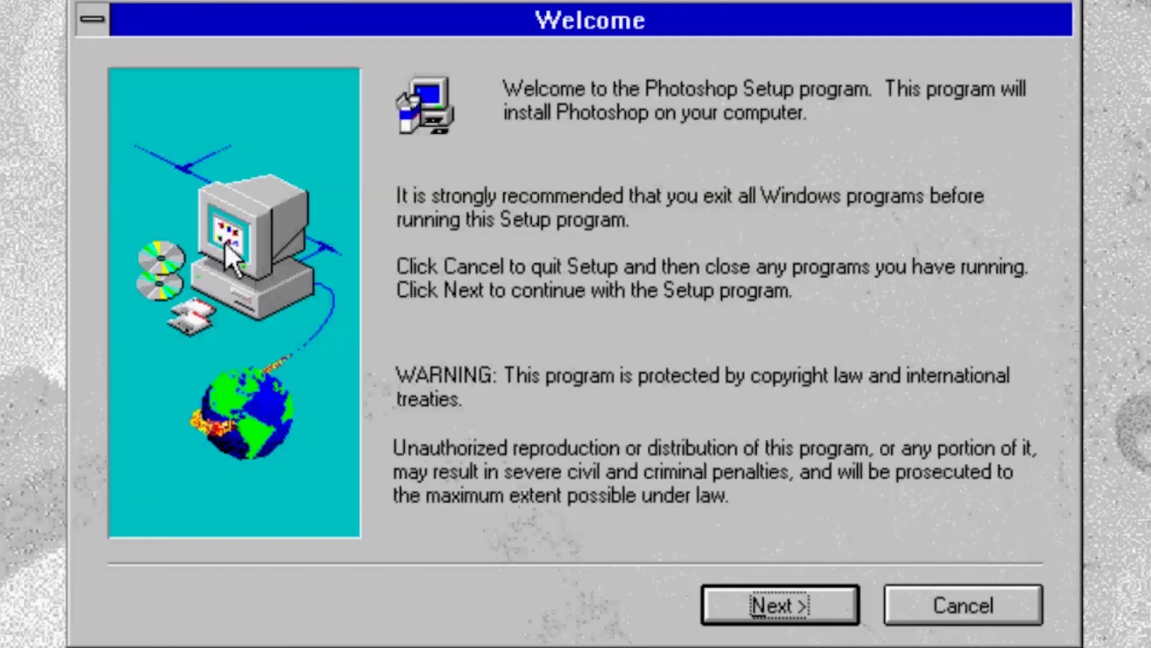
pyautogui.click(790, 597)
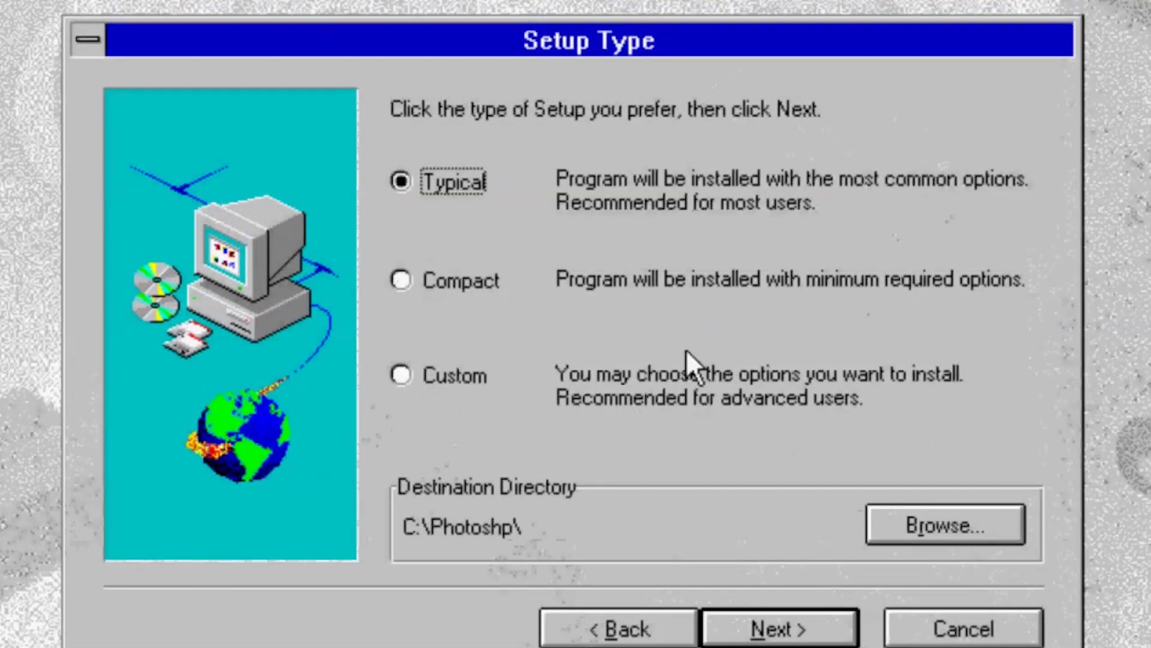
pyautogui.click(454, 380)
pyautogui.click(763, 627)
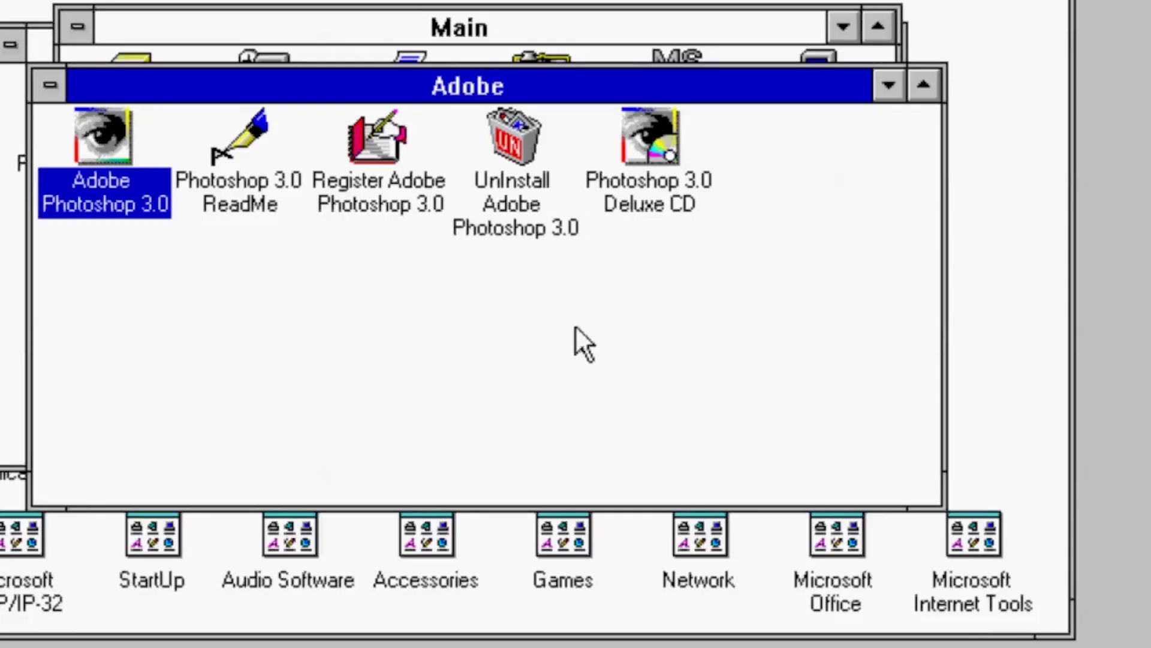